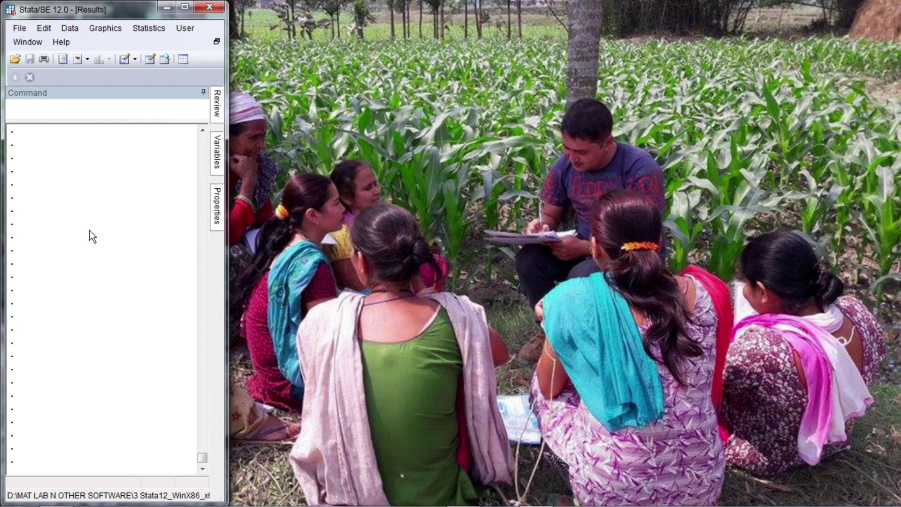
Open the Data Editor with Ctrl+8 to watch the empty, untitled dataset
key(ctrl+8)
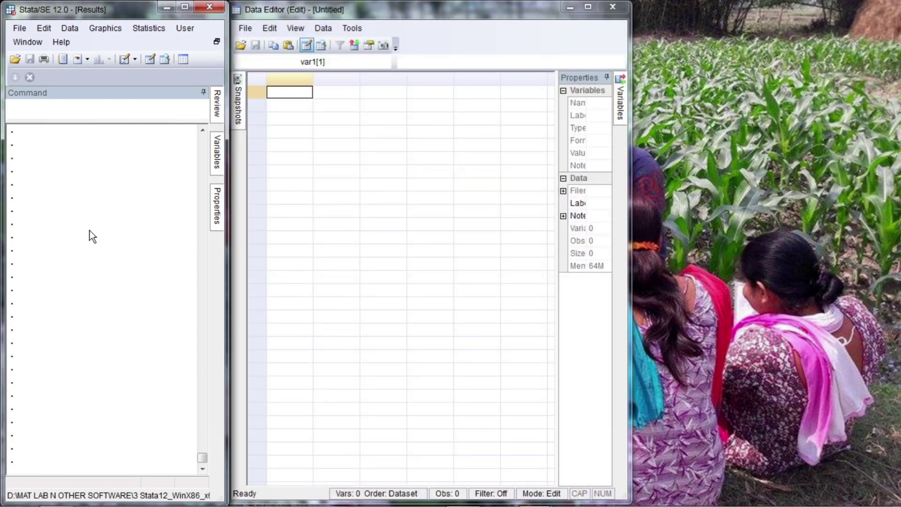
In the Do-file Editor, run clear and set obs 257 to create 257 empty rows
key(ctrl+9)
double_click(761, 41)
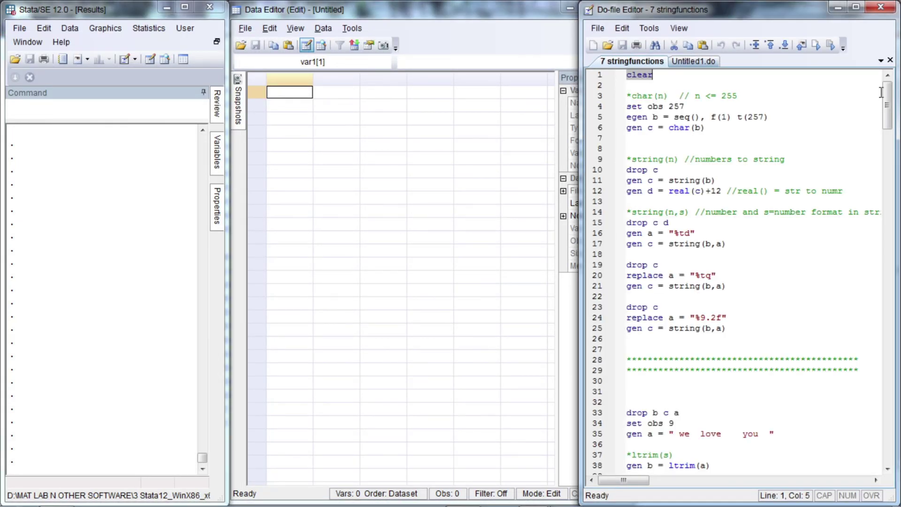
key(ctrl+d)
key(Down)
key(Down)
key(Down)
key(shift+End)
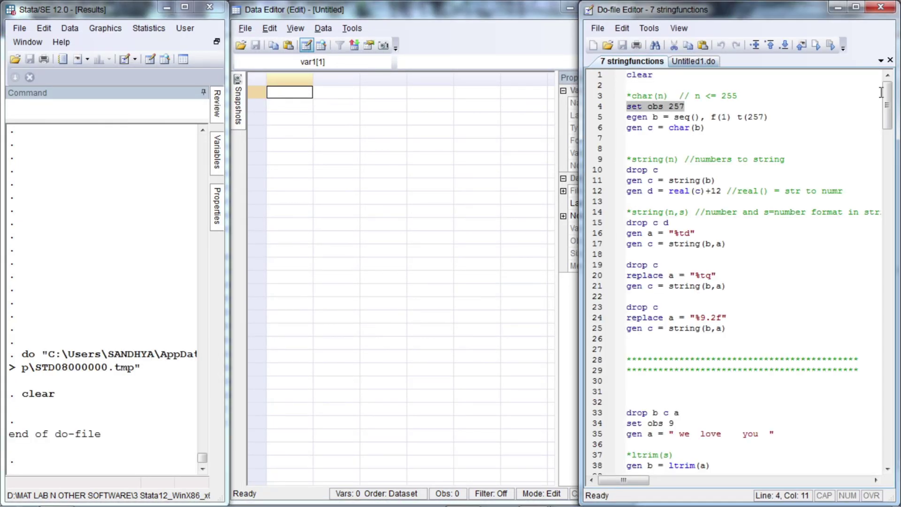
key(ctrl+d)
Fill b with 1–257 via egen and create c = char(b), then inspect column c
key(Home)
key(Down)
key(shift+End)
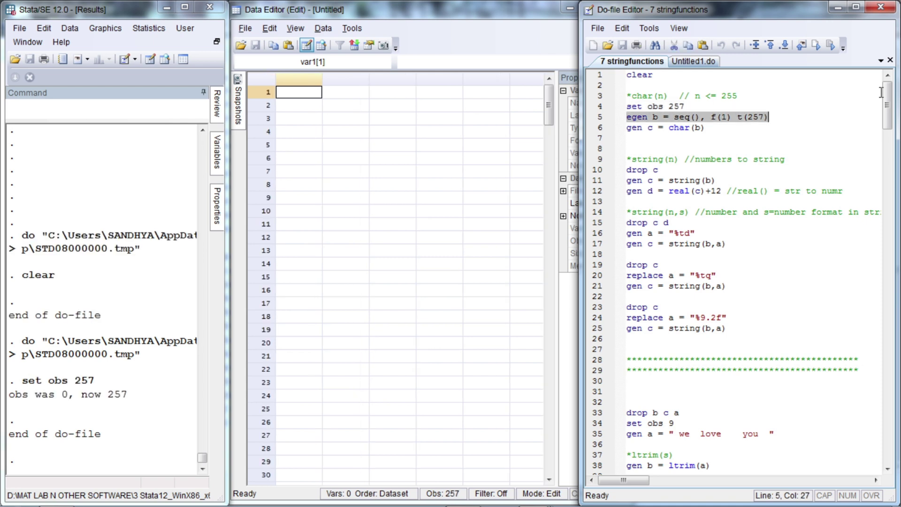
key(ctrl+d)
key(Home)
key(Down)
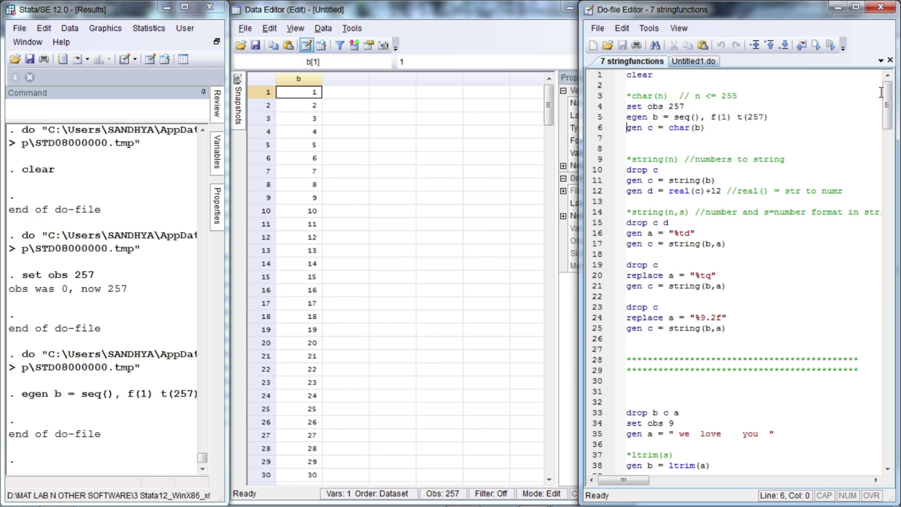
key(shift+End)
key(ctrl+d)
key(Home)
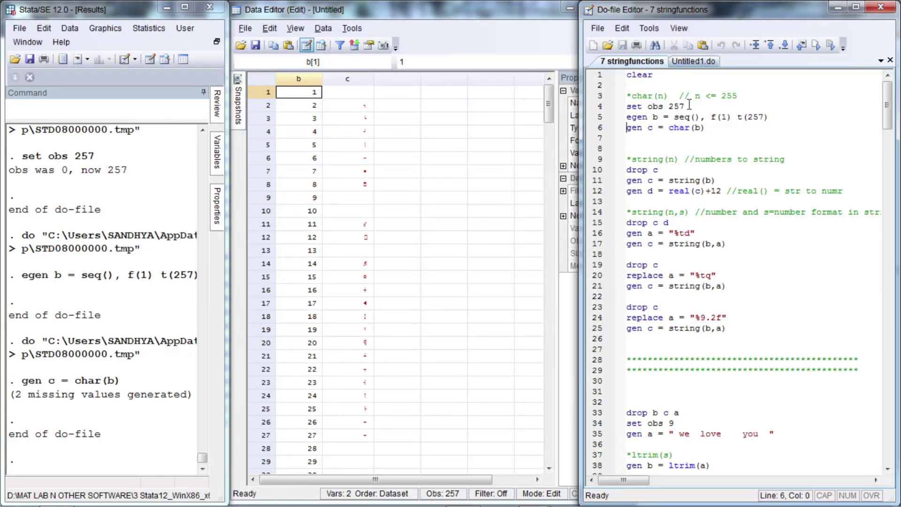
mouse_move(549, 100)
mouse_down()
mouse_move(548, 153)
mouse_move(547, 94)
mouse_up()
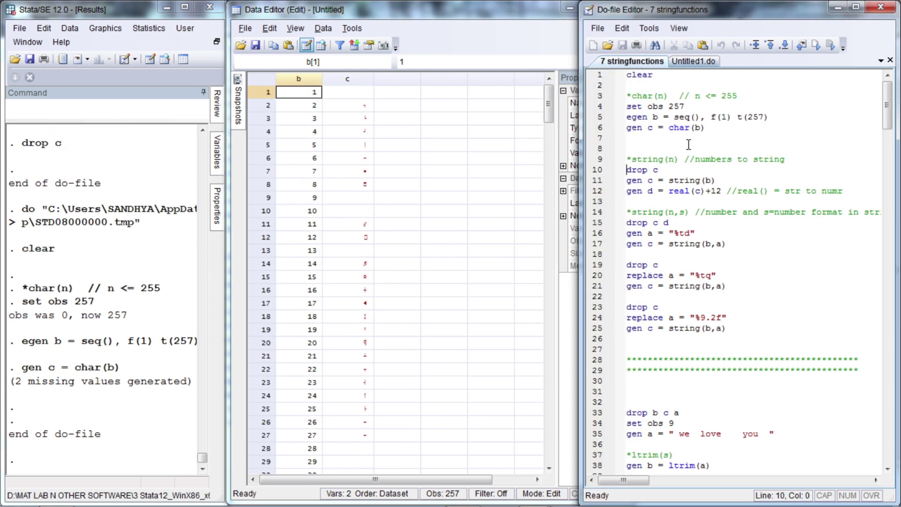
Drop c and recreate it as string(b)
key(shift+End)
key(ctrl+d)
key(Down)
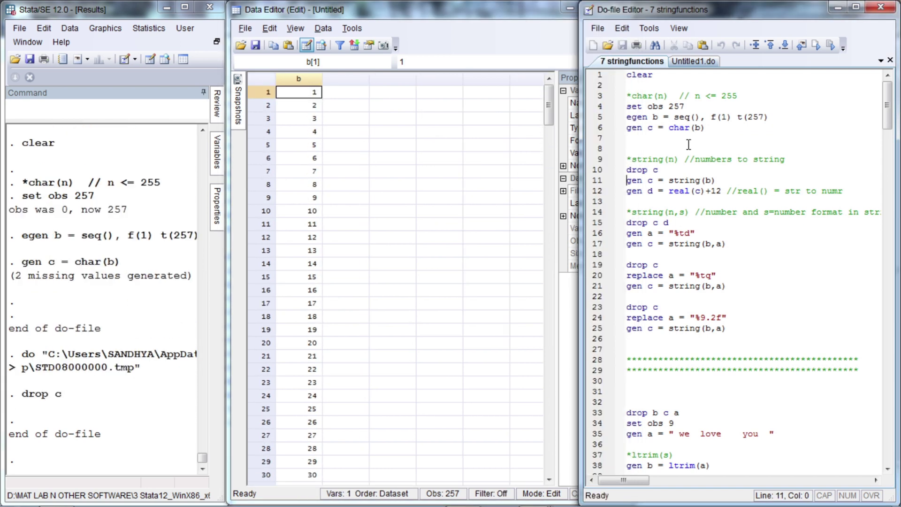
key(shift+End)
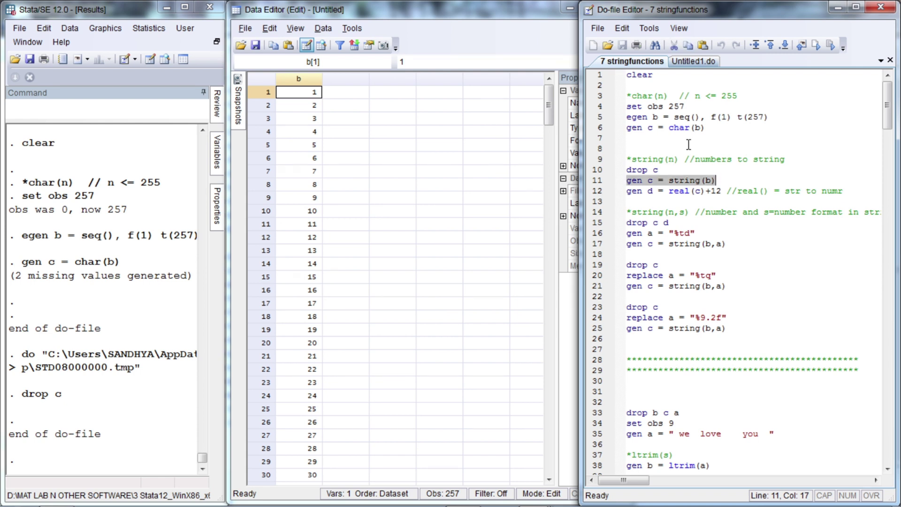
key(ctrl+d)
key(Home)
Generate d = real(c)+12, then drop both c and d
key(Down)
key(shift+End)
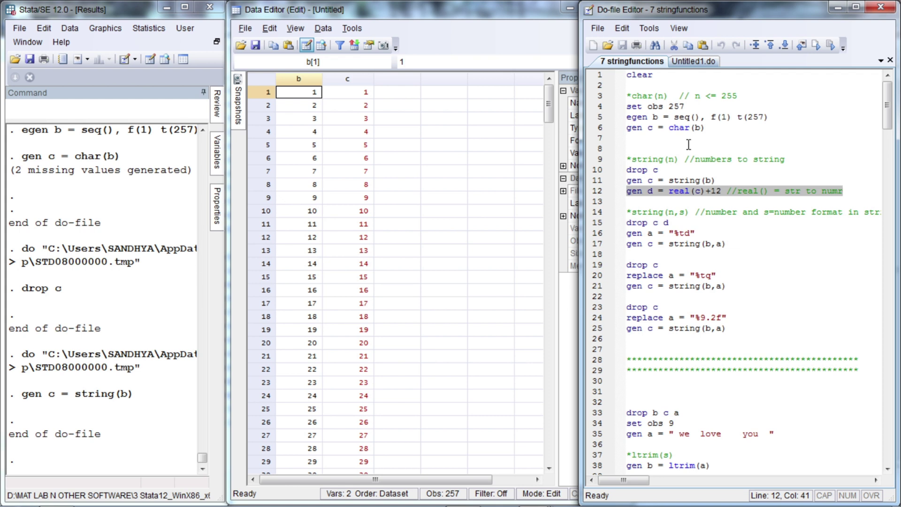
key(ctrl+d)
key(Down)
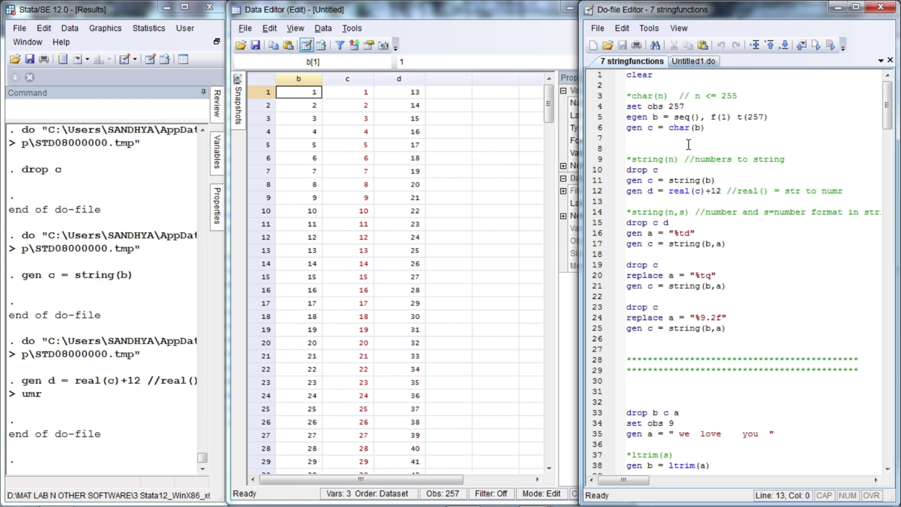
key(Down)
key(Down)
key(shift+End)
key(ctrl+d)
key(Home)
key(Down)
key(shift+End)
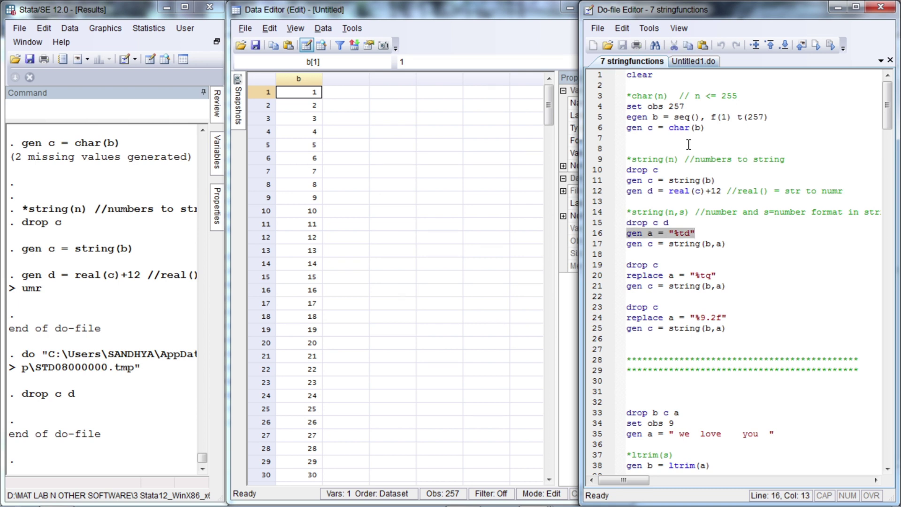
Set format variable a to "%td", convert b to date strings in c, then drop c
key(ctrl+d)
key(Home)
key(Down)
key(shift+End)
key(ctrl+d)
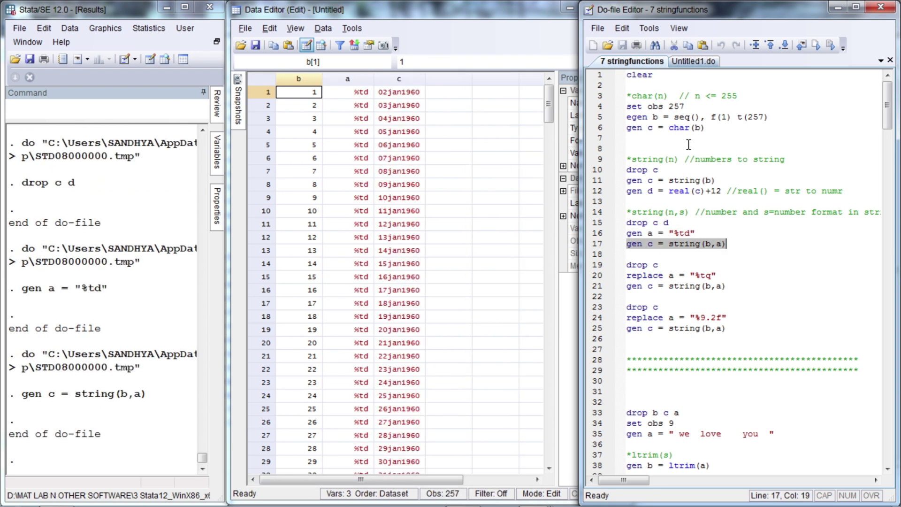
key(Home)
key(Down)
key(Down)
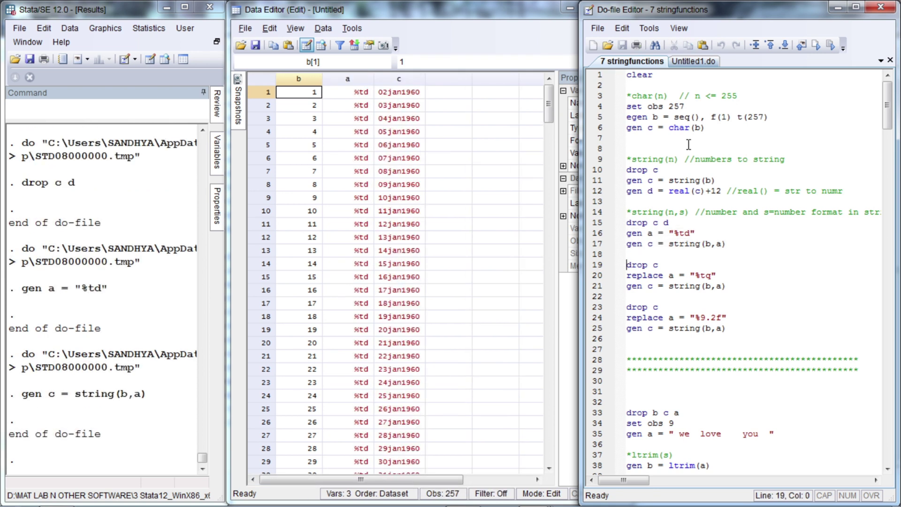
key(shift+End)
key(ctrl+d)
Switch a to "%tq", create quarterly strings in c with string(b,a), then drop c
key(Home)
key(Down)
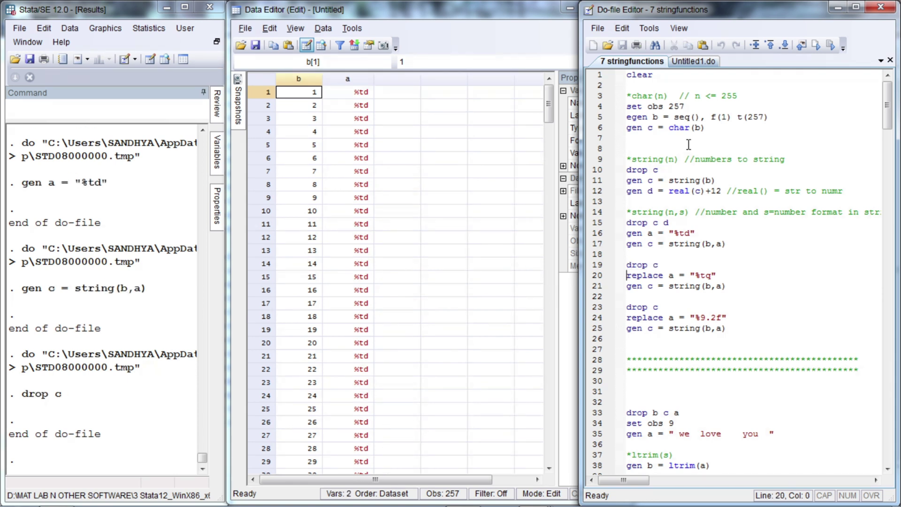
key(shift+End)
key(ctrl+d)
key(Home)
key(Down)
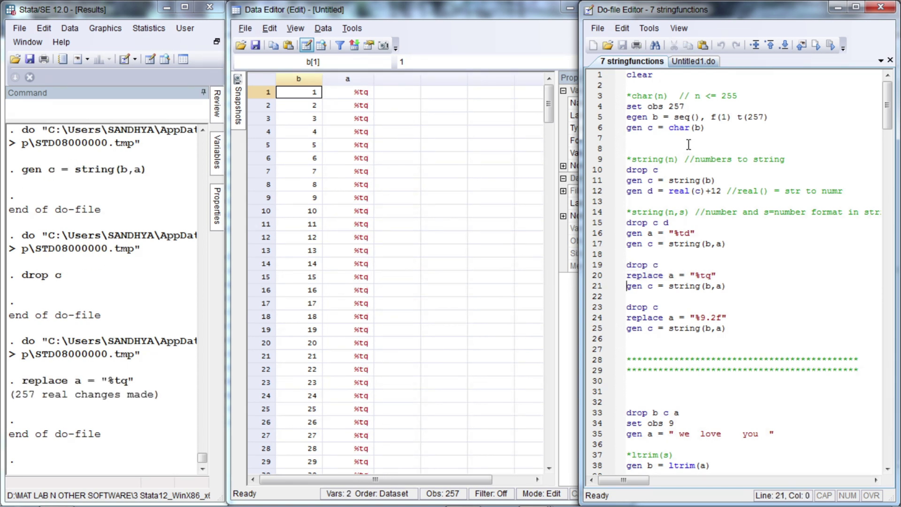
key(shift+End)
key(ctrl+d)
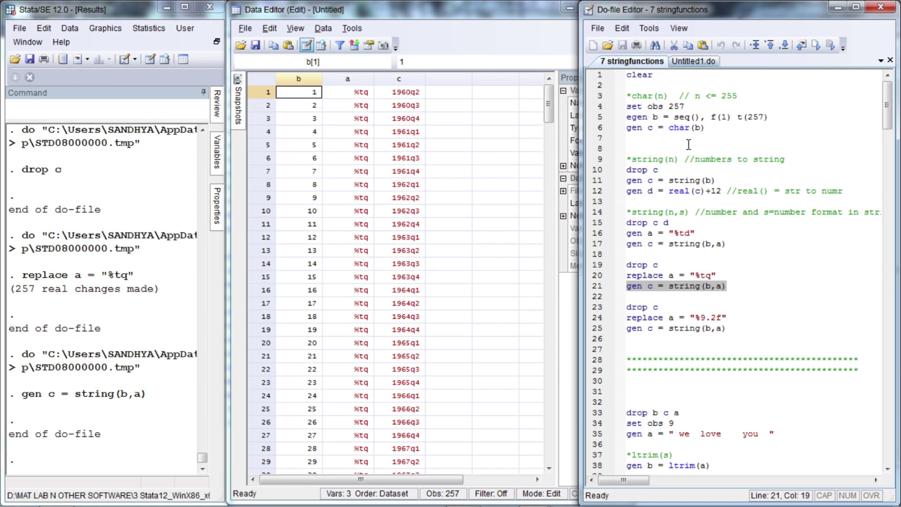
key(Home)
key(Down)
key(Down)
key(shift+End)
key(ctrl+d)
Switch a to "%9.2f" and regenerate c, giving 1.00, 2.00, …
key(Home)
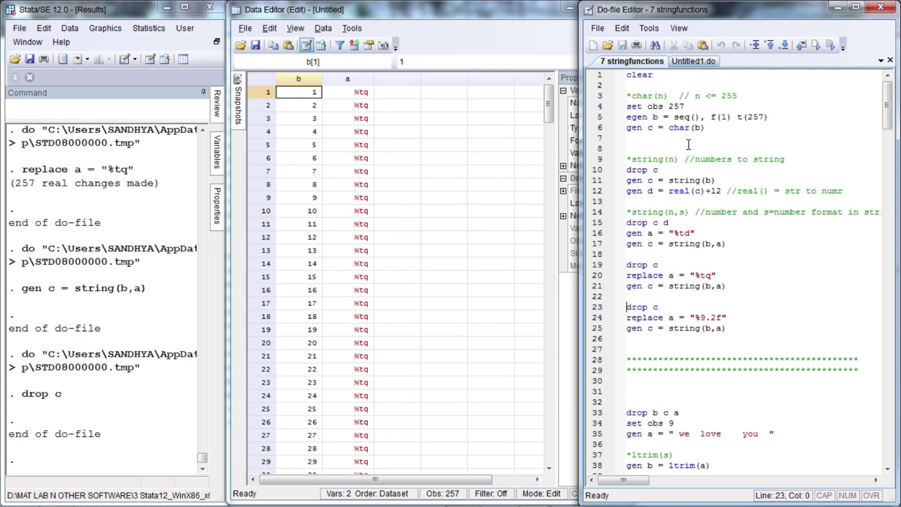
key(Down)
key(shift+End)
key(ctrl+d)
key(Home)
key(Down)
key(shift+End)
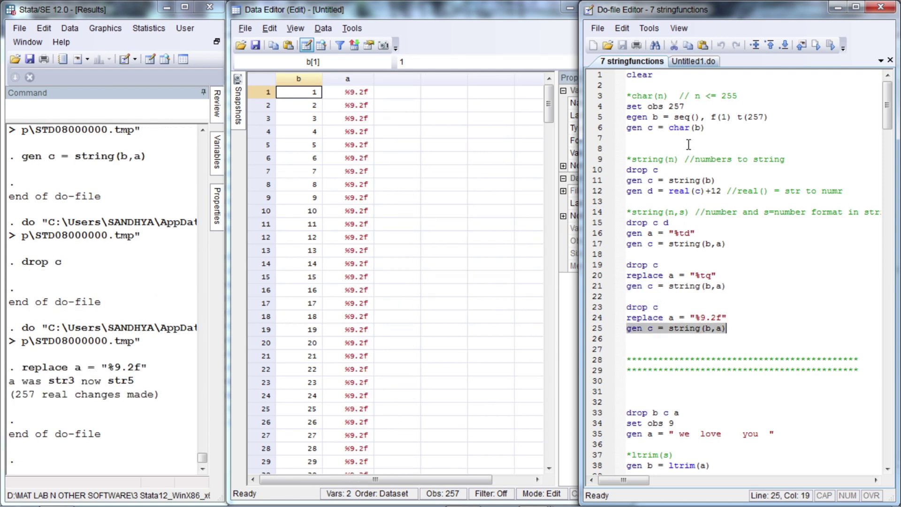
key(ctrl+d)
key(Home)
key(Down)
key(Down)
key(Down)
key(Down)
key(Down)
key(Down)
key(Down)
key(Down)
key(Down)
key(Down)
key(Down)
key(Down)
key(Down)
key(Down)
key(Down)
key(Down)
key(Down)
key(Down)
key(Down)
key(Down)
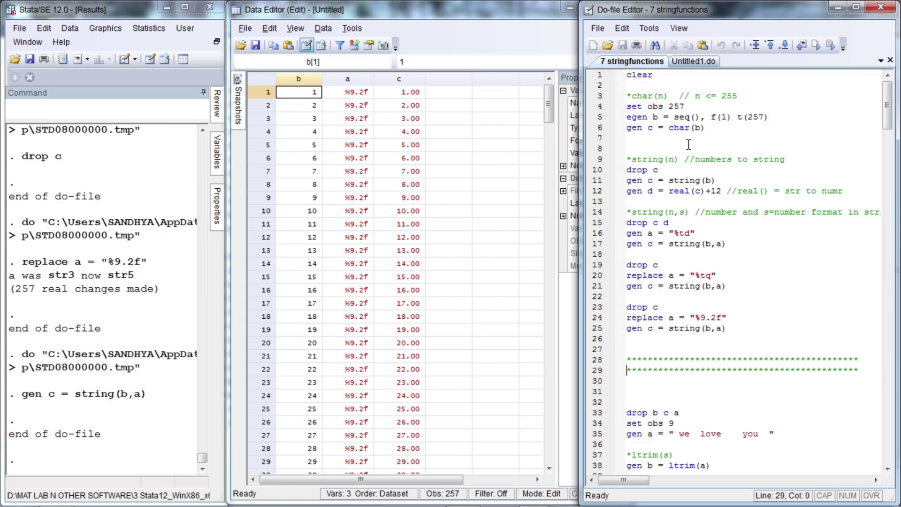
key(Up)
key(Up)
key(Up)
key(Up)
key(Up)
key(Up)
key(Up)
key(Up)
key(Up)
key(Up)
key(Up)
key(Up)
key(Up)
key(Up)
key(Up)
key(Up)
key(Up)
key(Up)
key(Up)
key(Up)
key(shift+End)
Drop b, c and a, set obs 9, and fill a with " we love you "
key(ctrl+d)
key(Home)
key(Down)
key(shift+End)
key(ctrl+d)
key(Down)
key(shift+End)
key(ctrl+d)
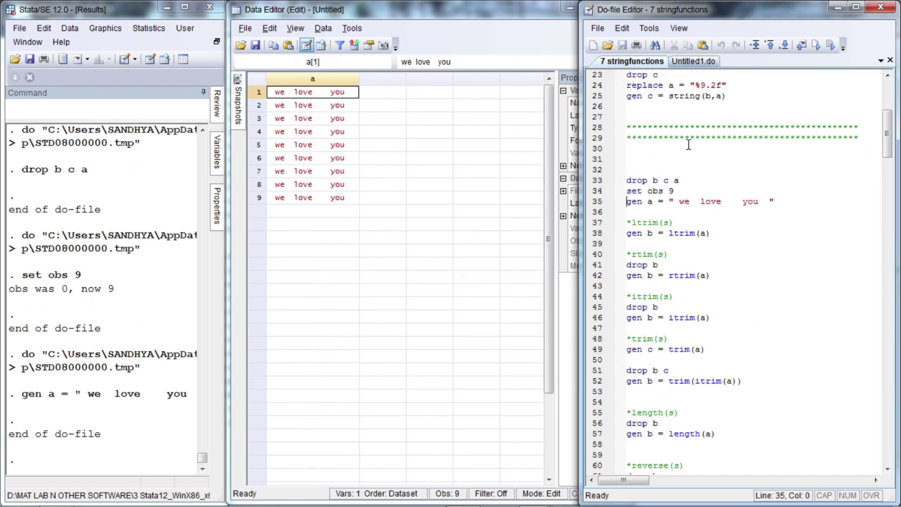
key(Right)
key(Right)
key(Right)
key(Right)
key(Right)
key(Right)
key(Right)
key(Right)
key(Right)
key(Right)
key(Right)
key(Right)
key(Right)
key(Right)
key(Right)
key(shift+Right)
key(shift+Right)
key(shift+Right)
key(shift+Right)
key(Right)
key(Right)
key(Right)
key(Right)
key(Right)
key(Right)
key(Down)
key(Down)
key(Down)
Run the ltrim(a) example as column b, then drop it and run rtrim(a)
key(Home)
key(Home)
key(shift+End)
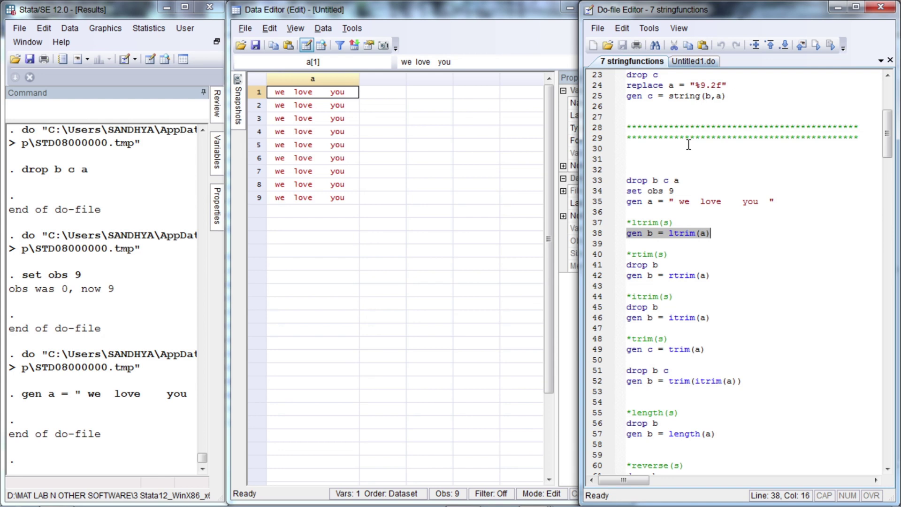
key(ctrl+d)
key(Home)
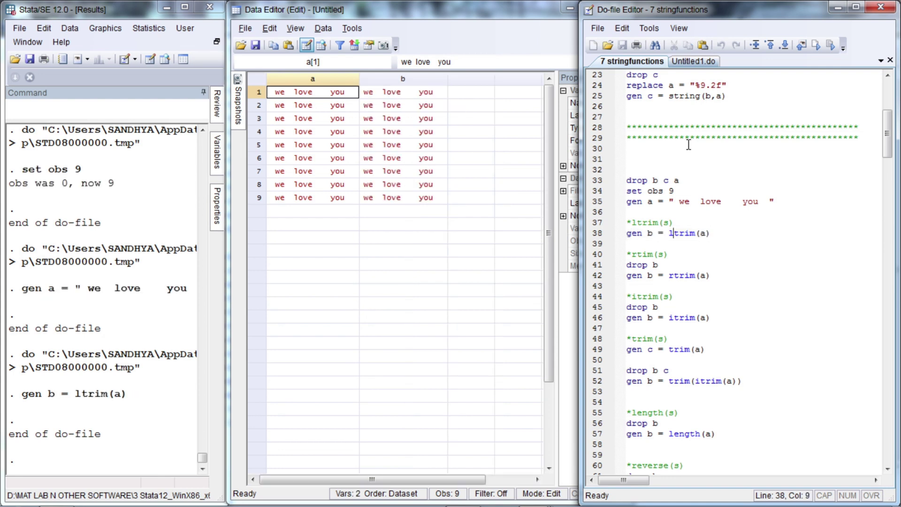
key(Down)
key(Down)
key(End)
key(shift+End)
key(ctrl+d)
key(Home)
key(Down)
key(shift+End)
key(ctrl+d)
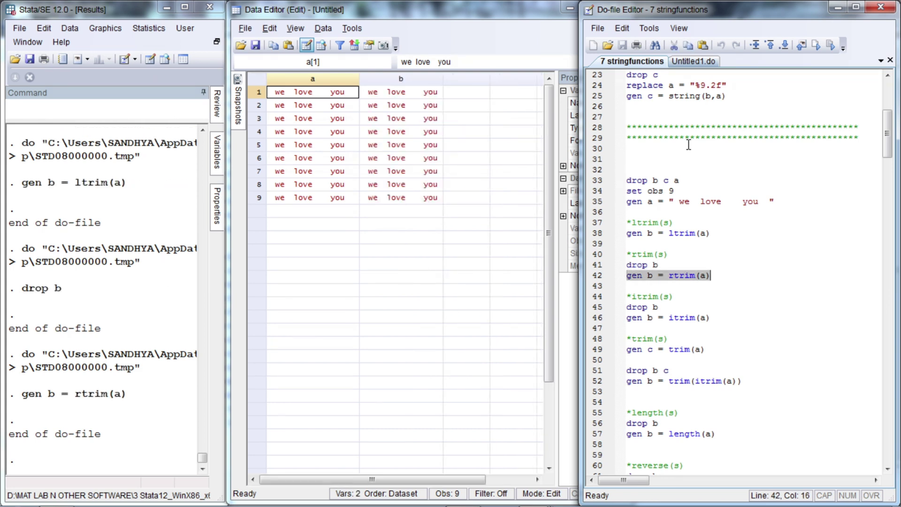
key(Home)
Drop b, then create b = itrim(a) and c = trim(a)
key(Down)
key(Down)
key(Down)
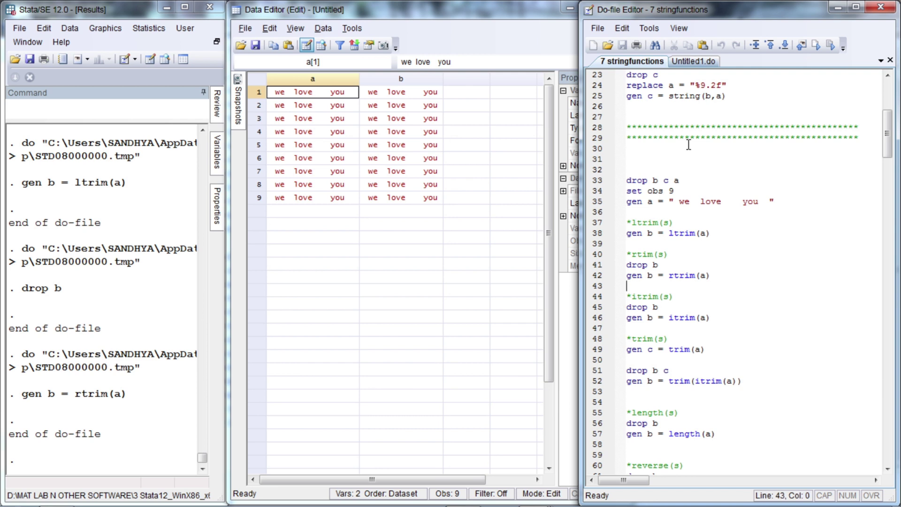
key(End)
key(shift+Home)
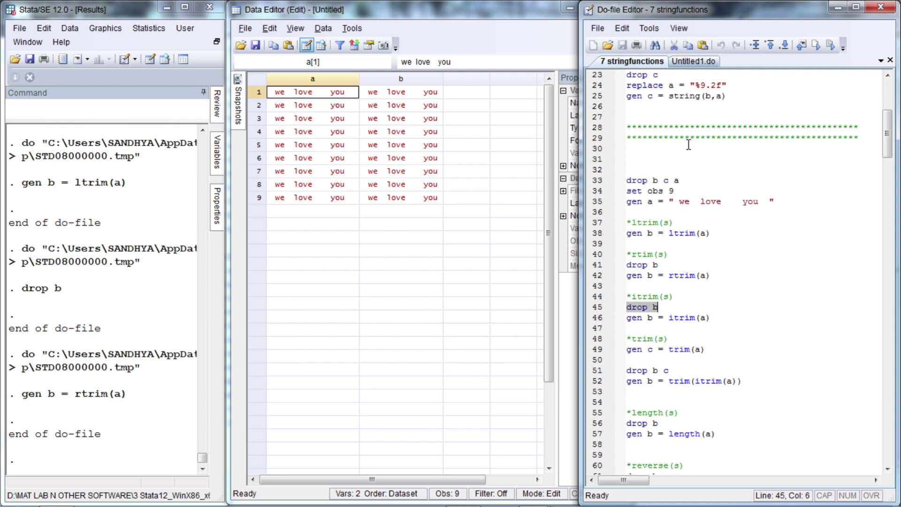
key(ctrl+d)
key(Down)
key(shift+End)
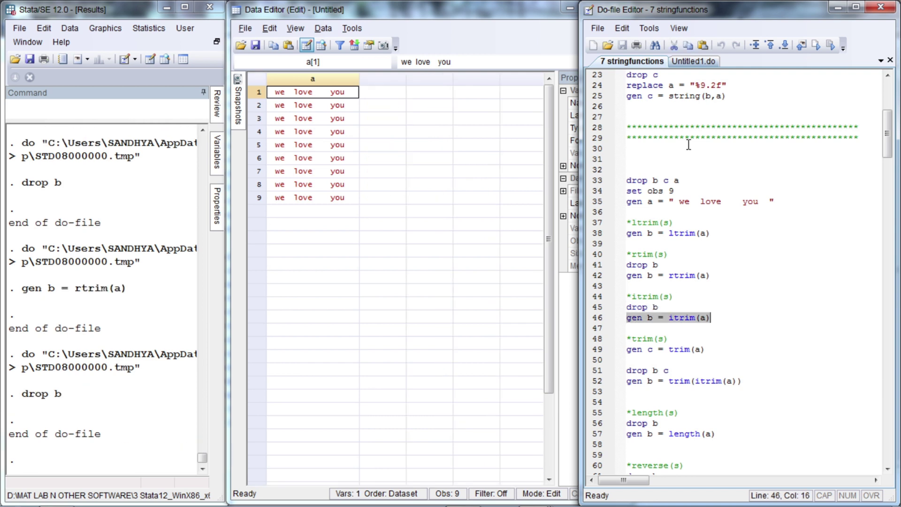
key(ctrl+d)
key(Down)
key(Down)
key(Down)
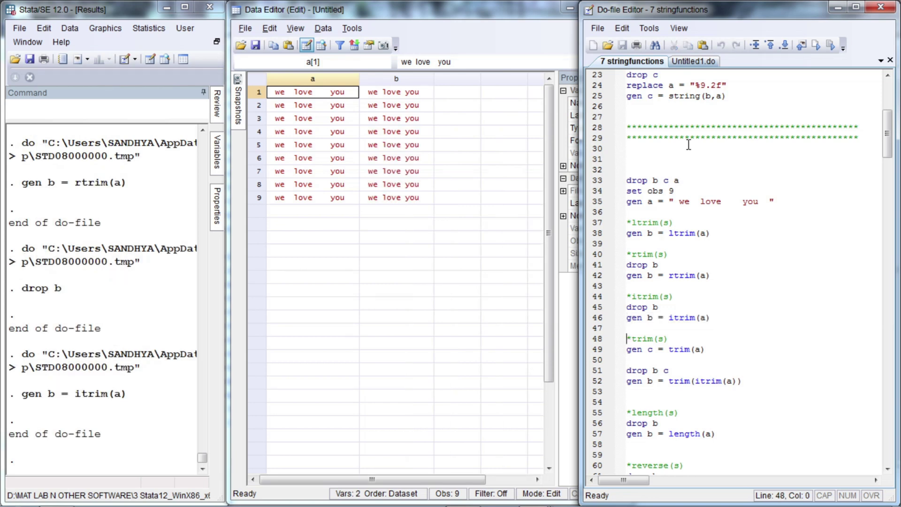
key(shift+End)
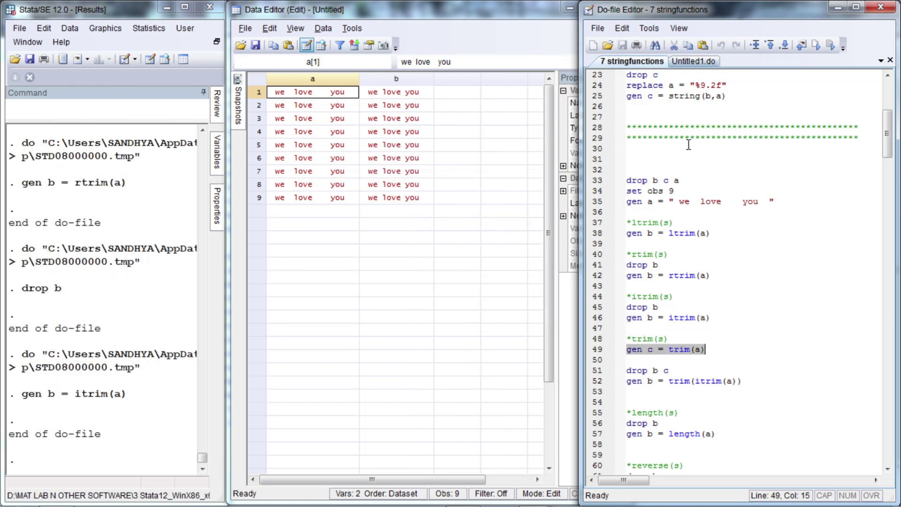
key(ctrl+d)
key(Home)
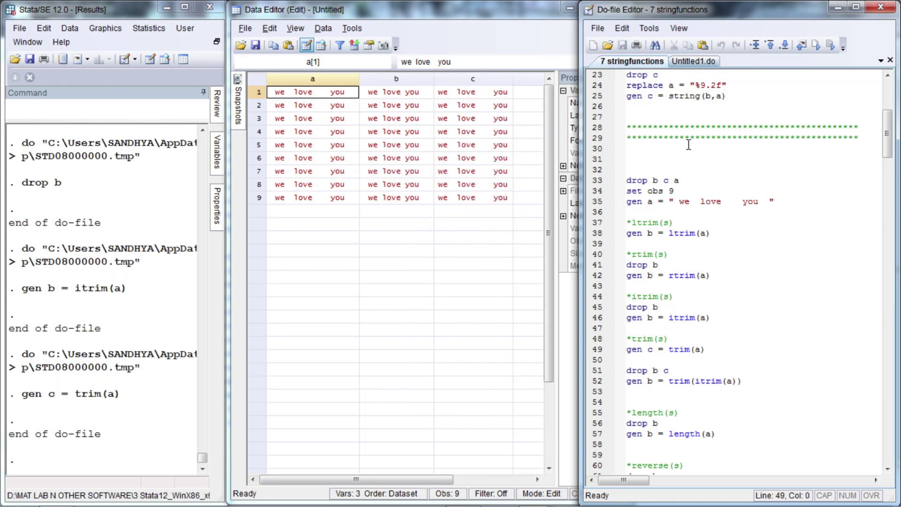
Drop b and c, then create b = trim(itrim(a)) holding "we love you"
key(Down)
key(Down)
key(shift+End)
key(ctrl+d)
key(Home)
key(Down)
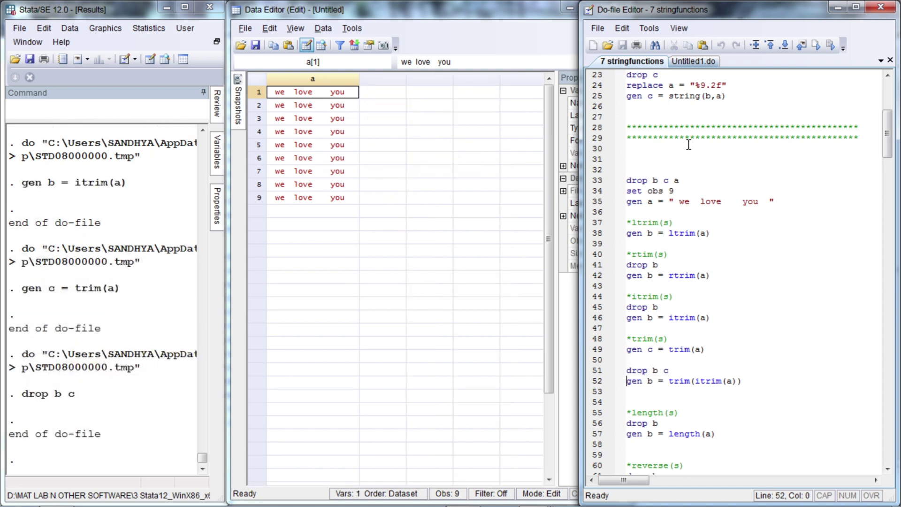
key(shift+End)
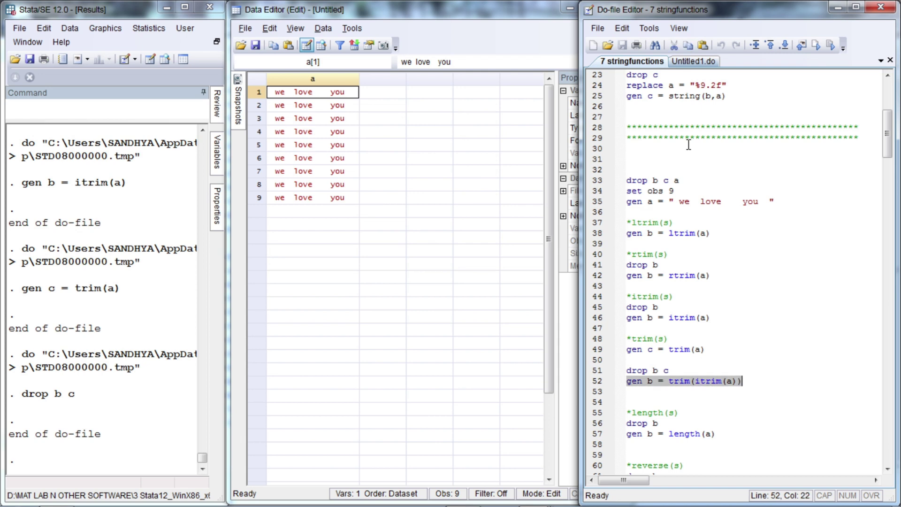
key(ctrl+d)
key(Home)
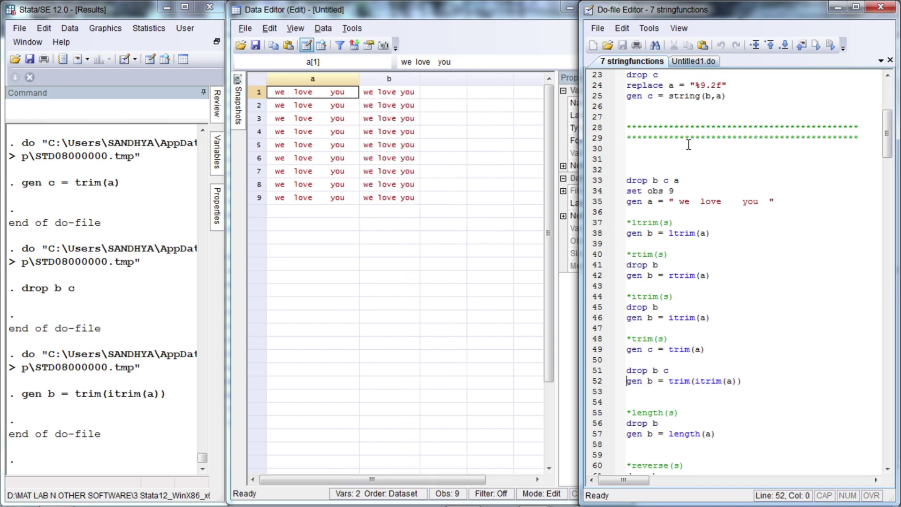
key(Down)
key(Down)
Drop b and regenerate it as length(a), showing 18 in every row
key(Down)
key(Down)
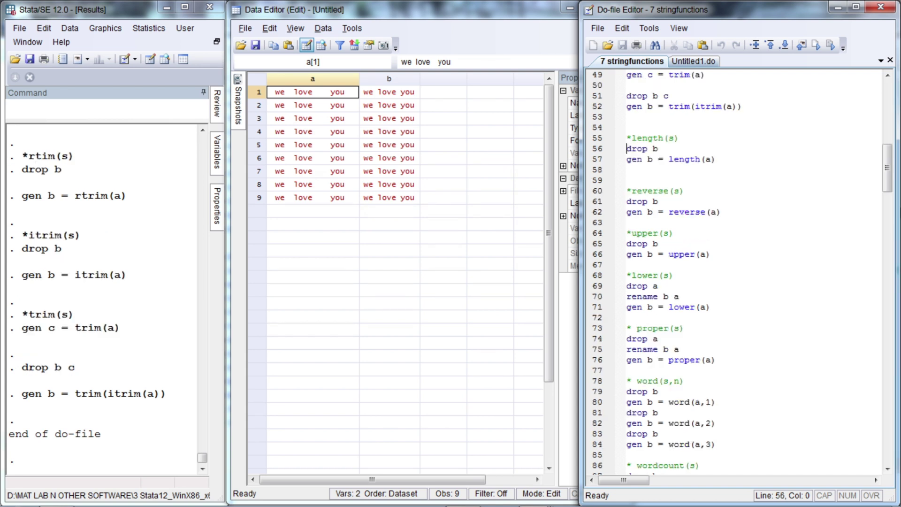
key(shift+End)
key(ctrl+d)
key(Home)
key(Down)
key(shift+End)
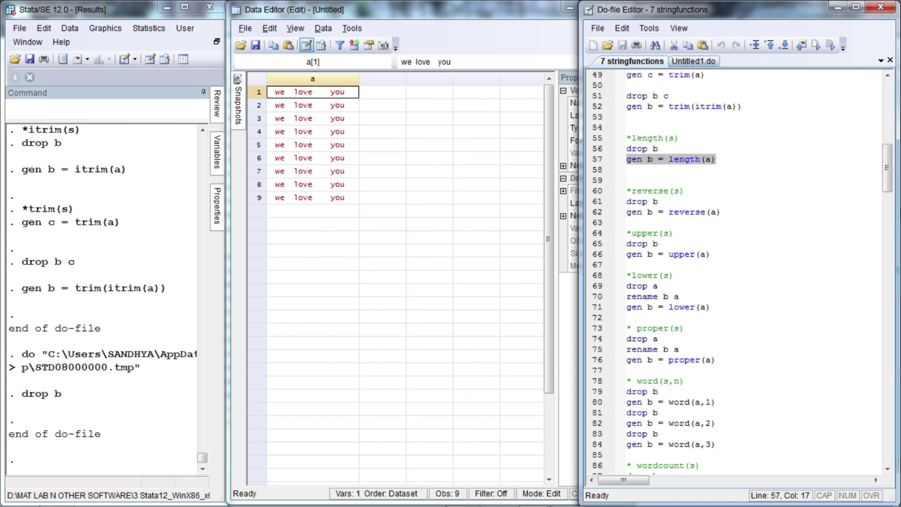
key(ctrl+d)
key(Home)
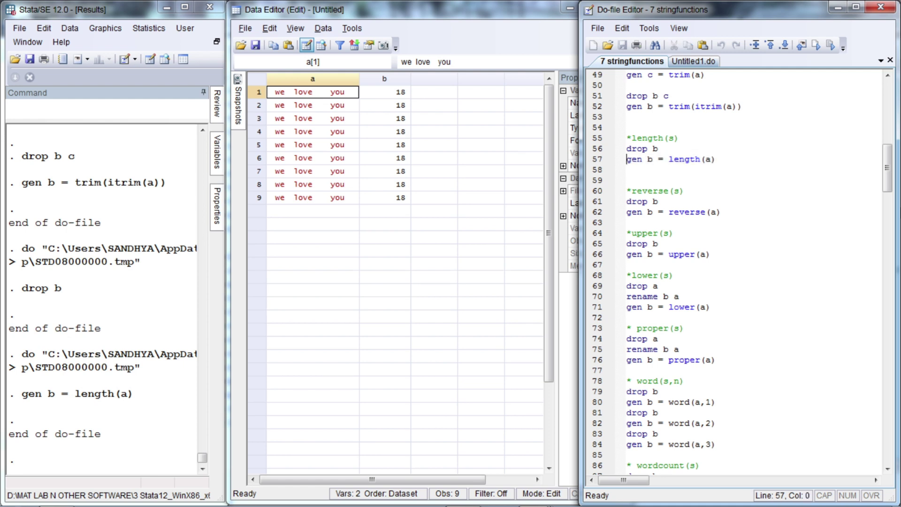
key(Down)
key(Down)
key(Down)
key(Down)
Drop b and generate b as the reversed text of a
key(shift+End)
key(ctrl+d)
key(Home)
key(Down)
key(shift+End)
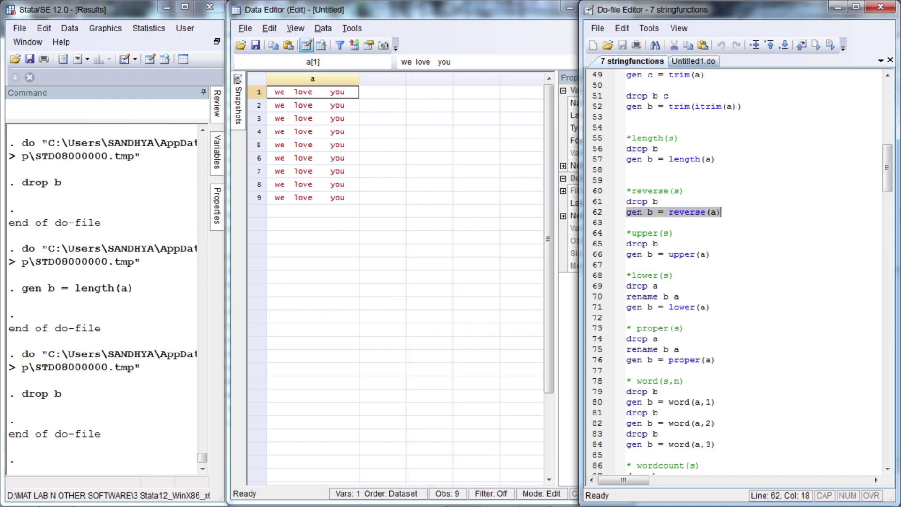
key(ctrl+d)
Drop b again and generate b as the uppercase version of a
key(Home)
key(Down)
key(Down)
key(Down)
key(shift+End)
key(ctrl+d)
key(Home)
key(Down)
key(shift+End)
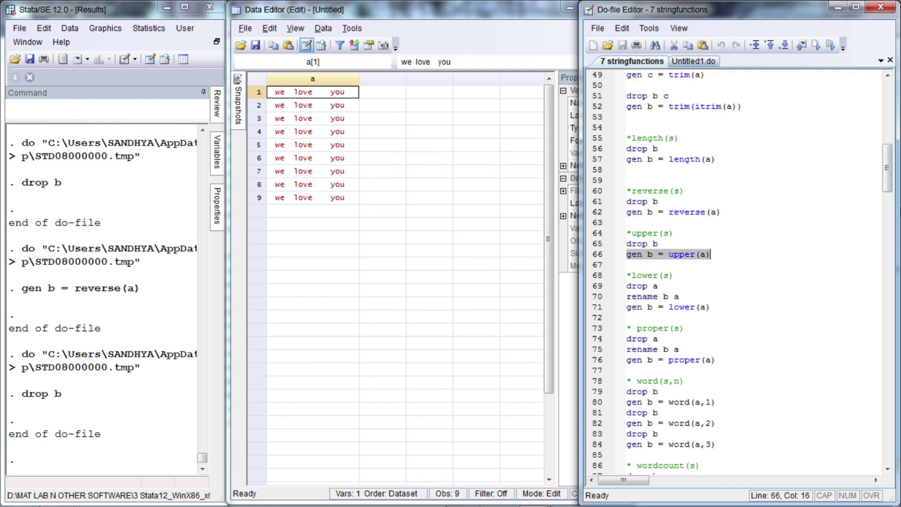
key(ctrl+d)
Drop a and rename the uppercase b to a
key(Home)
key(Down)
key(Down)
key(Down)
key(shift+End)
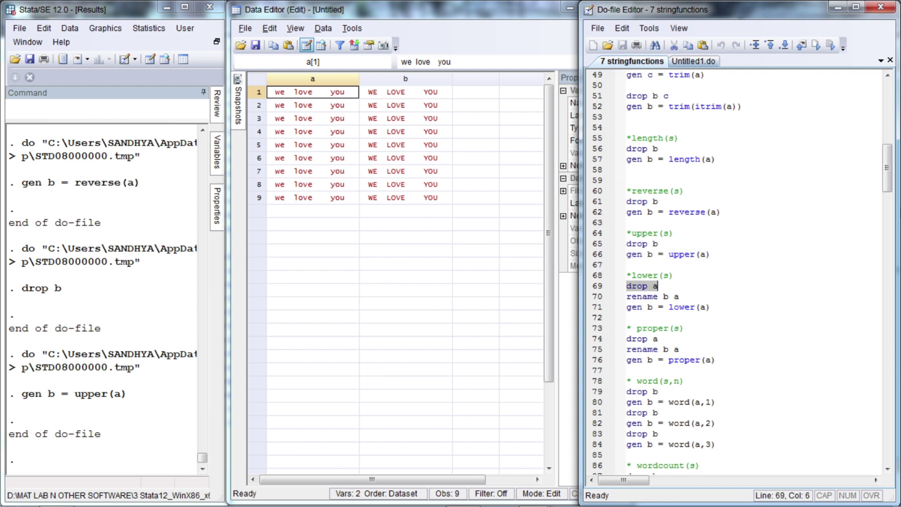
key(ctrl+d)
key(Home)
key(Down)
key(shift+End)
key(ctrl+d)
Generate b as the lowercase version of a
key(Home)
key(Down)
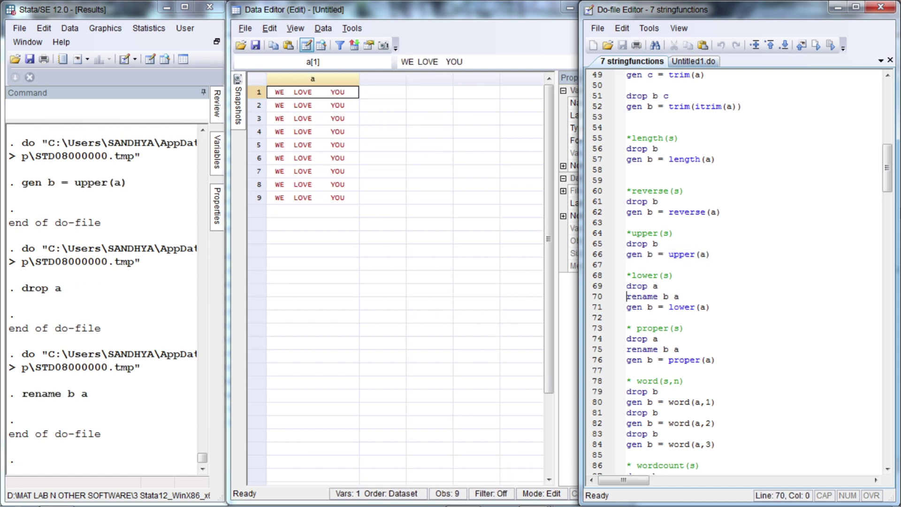
key(shift+End)
key(ctrl+d)
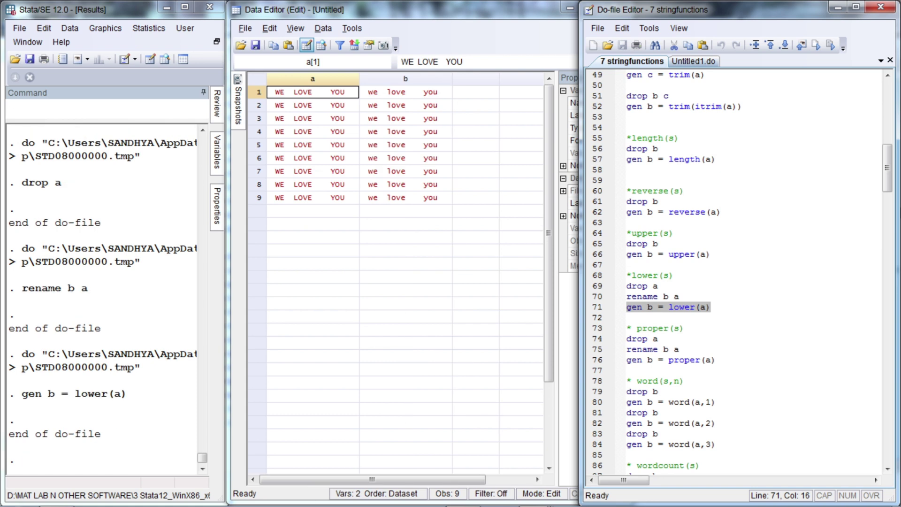
Drop a and rename the lowercase b to a
key(Home)
key(Down)
key(Down)
key(Down)
key(shift+End)
key(ctrl+d)
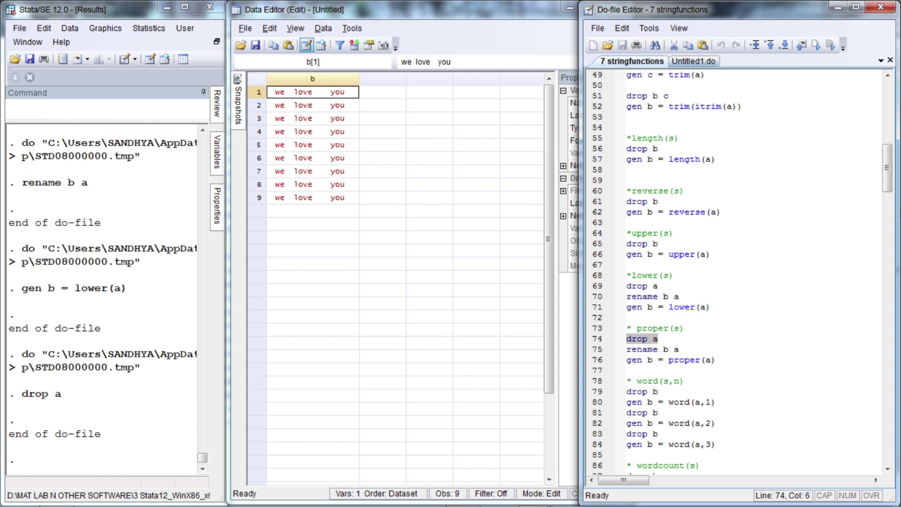
key(Home)
key(Down)
key(shift+End)
key(ctrl+d)
Generate b with proper(a), giving 'We Love You'
key(Home)
key(Down)
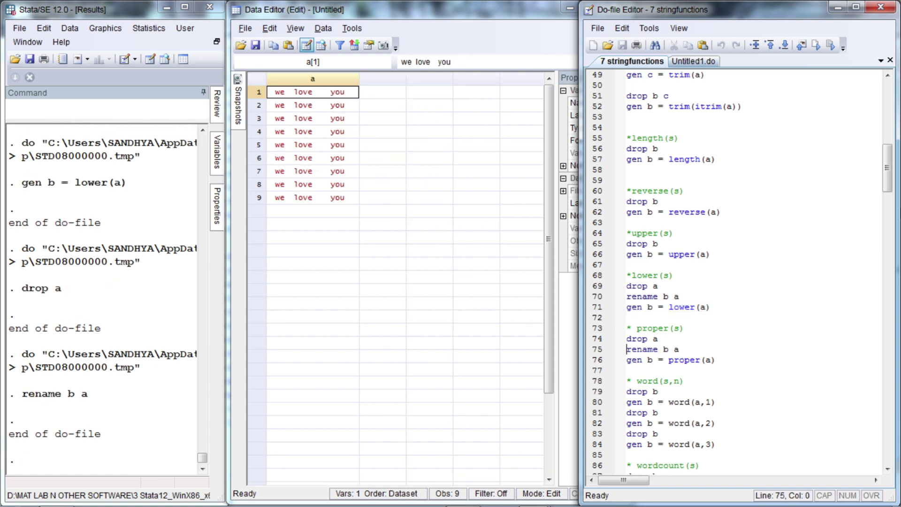
key(shift+End)
key(ctrl+d)
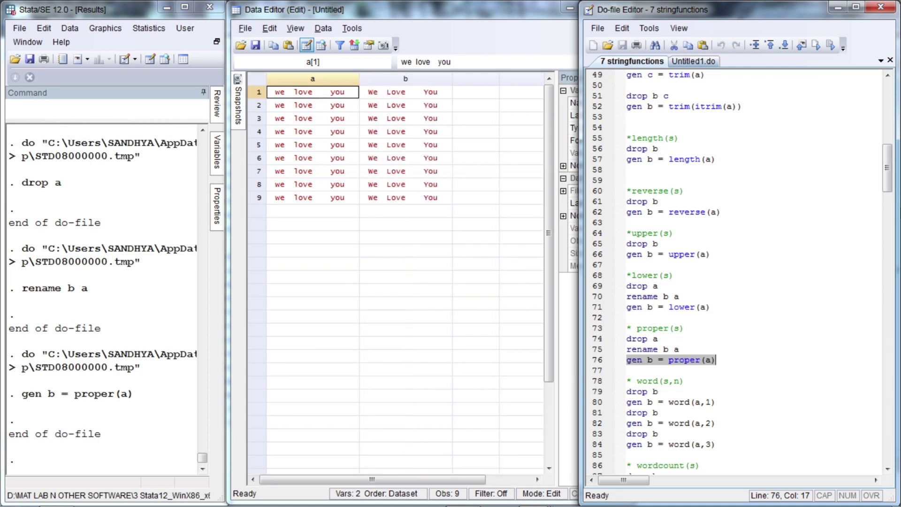
key(Home)
key(Down)
key(Down)
key(Down)
key(Down)
key(Down)
key(Down)
key(Down)
scroll(732, 272, down, 8)
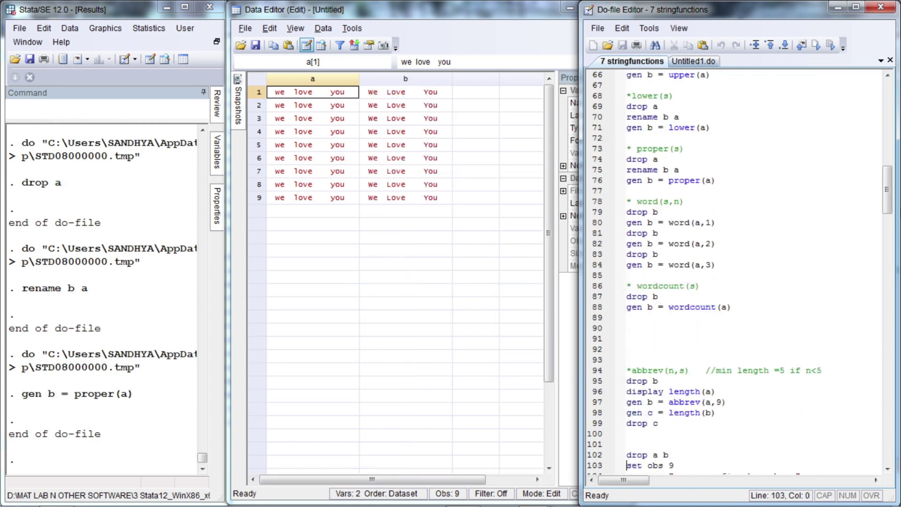
Drop b and generate b as the first word of a with word(a,1)
key(Up)
key(Up)
key(Up)
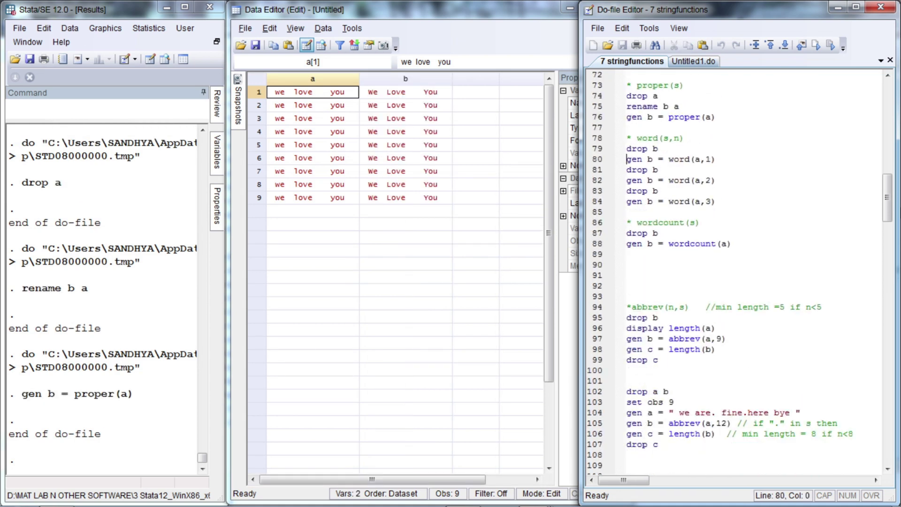
key(Up)
key(shift+End)
key(ctrl+d)
key(Home)
key(Down)
key(shift+End)
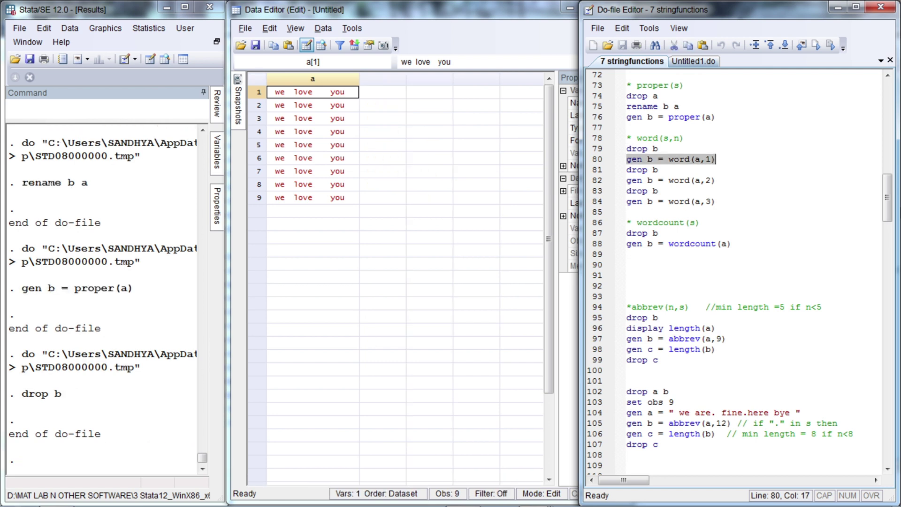
key(ctrl+d)
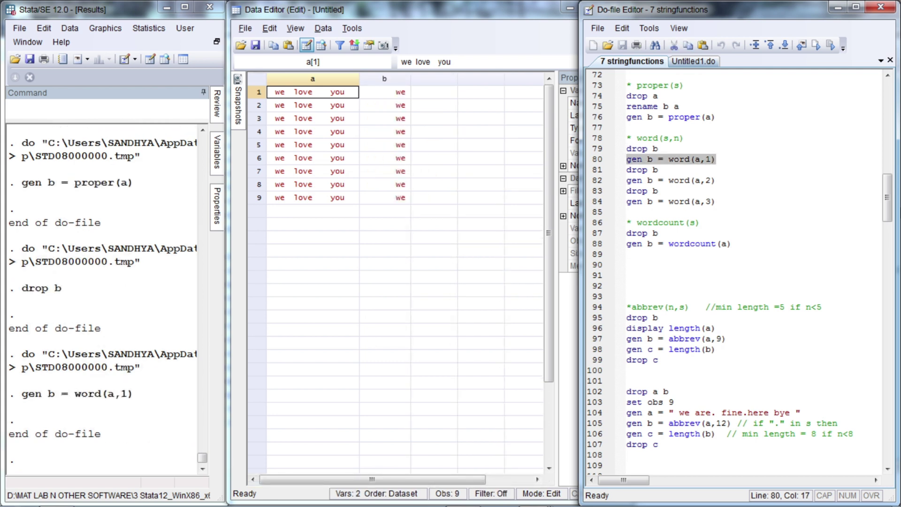
Attempt to generate b as word(a,2) while b still exists
key(Home)
key(End)
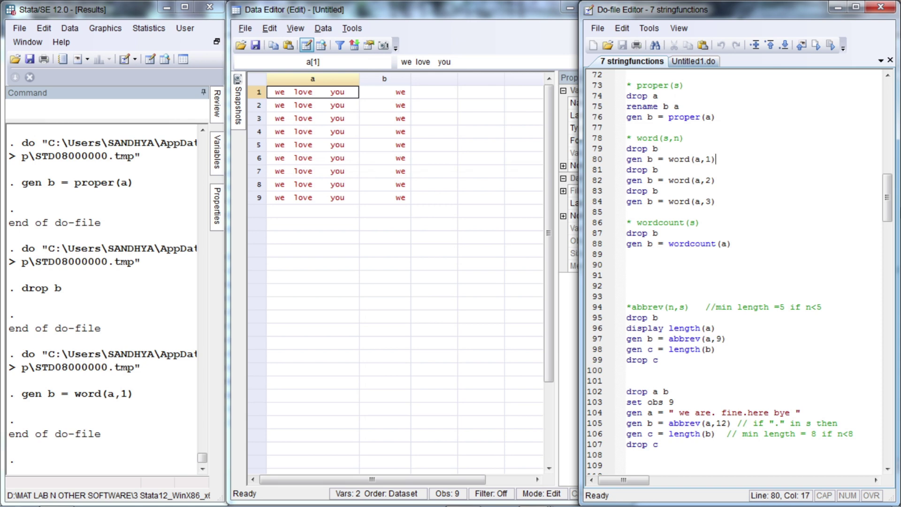
key(Down)
key(Down)
key(Home)
key(Right)
key(Home)
key(shift+End)
key(ctrl+d)
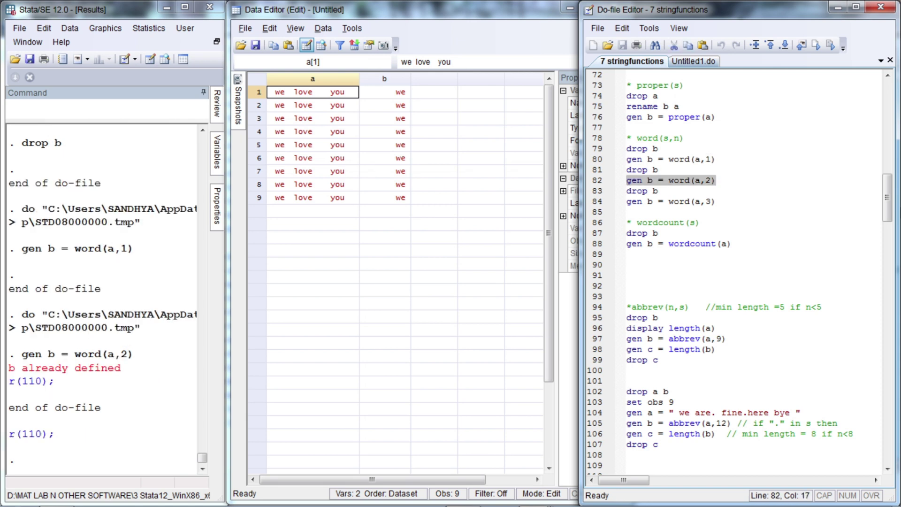
key(Down)
key(Home)
key(shift+End)
Drop b and recreate it as the second word of a with word(a,2)
key(Home)
key(Up)
key(Up)
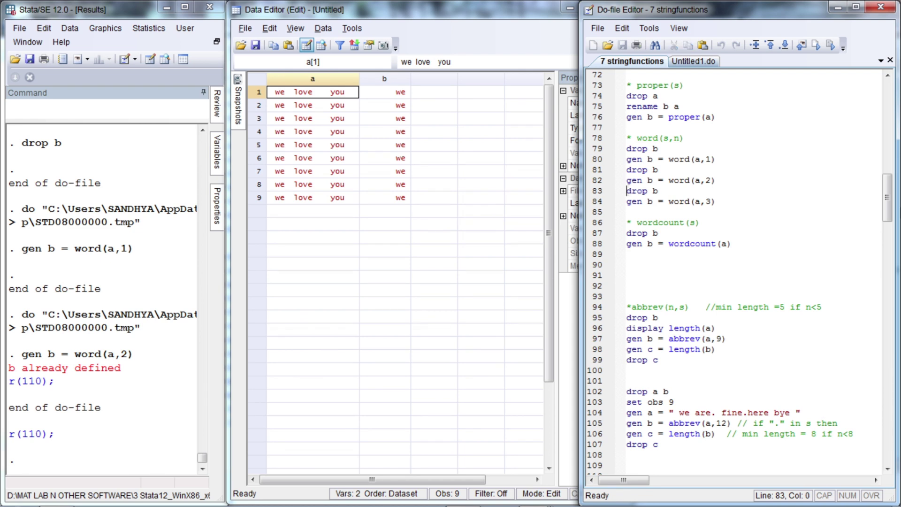
key(shift+End)
key(ctrl+d)
key(Home)
key(Down)
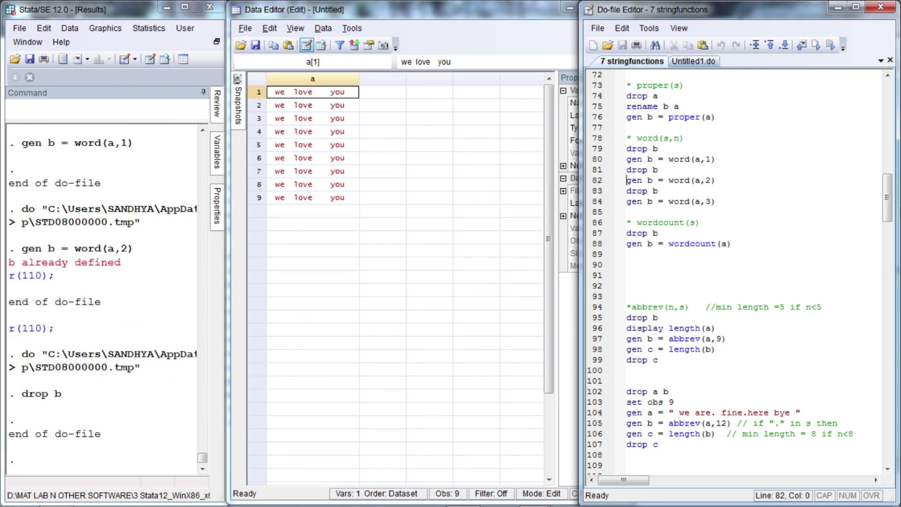
key(shift+End)
key(ctrl+d)
key(Home)
Drop b and generate b as the third word of a with word(a,3)
key(Down)
key(shift+End)
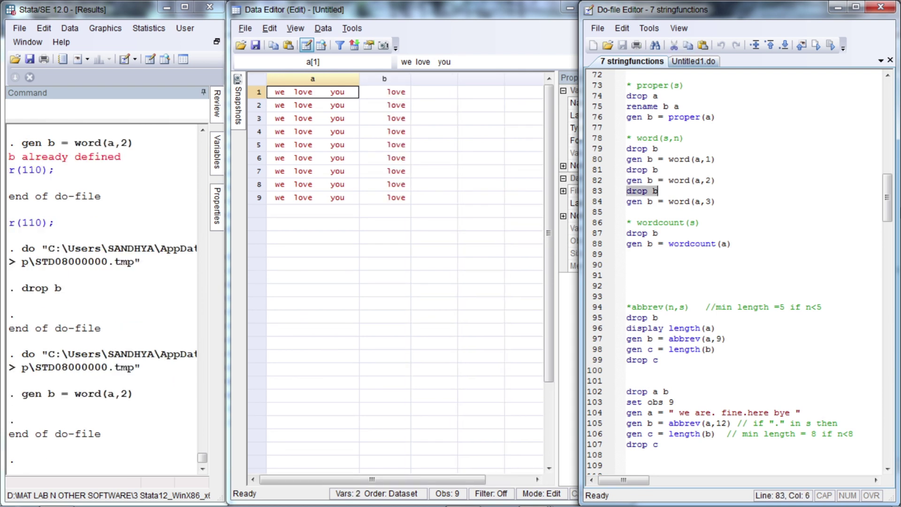
key(ctrl+d)
key(Home)
key(Down)
key(shift+End)
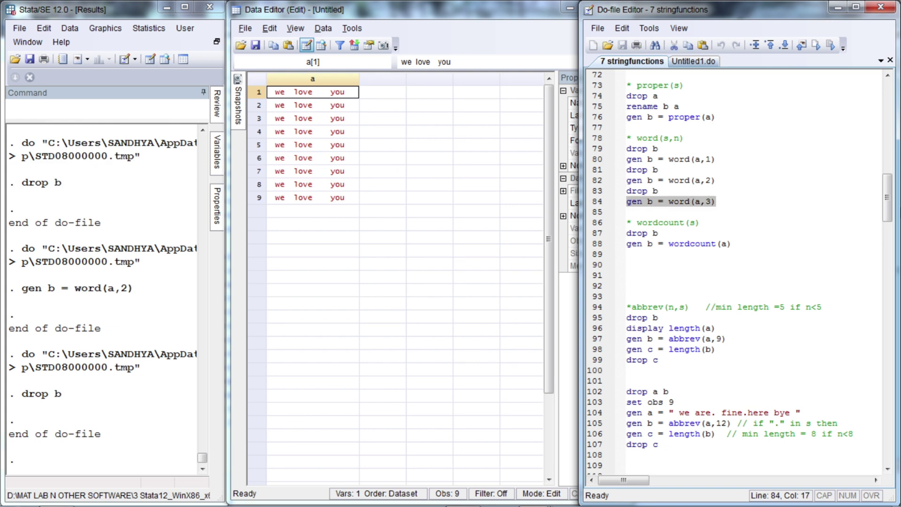
key(ctrl+d)
key(Home)
Drop b and generate b = wordcount(a), giving 3 in every row
key(Down)
key(Down)
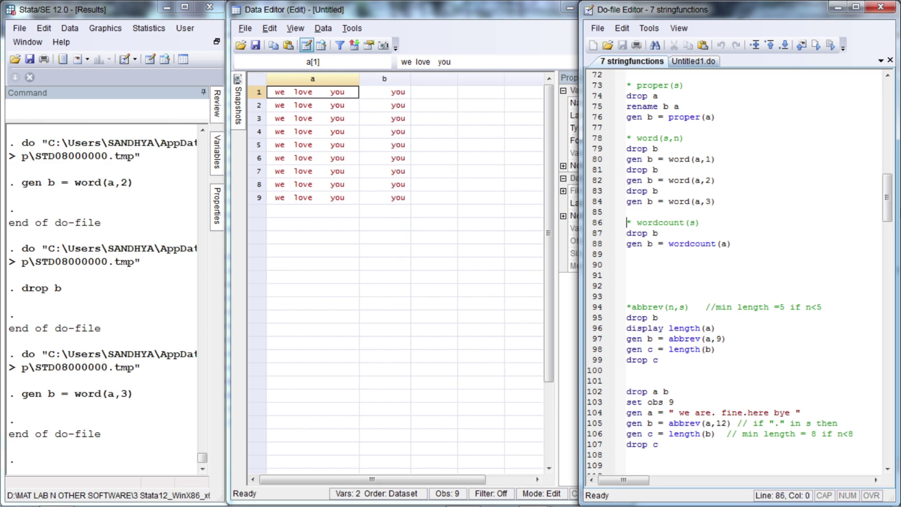
key(Down)
key(shift+End)
key(ctrl+d)
key(Home)
key(Down)
key(shift+End)
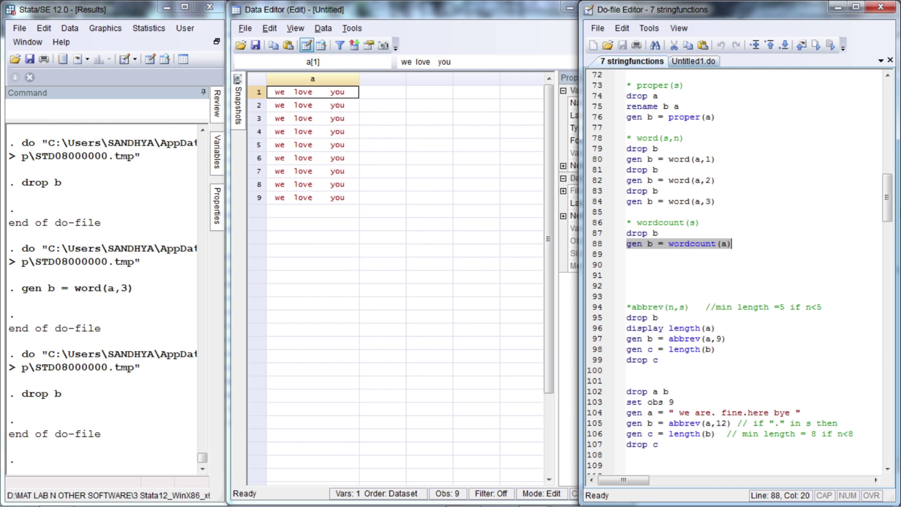
key(ctrl+d)
key(Home)
key(Down)
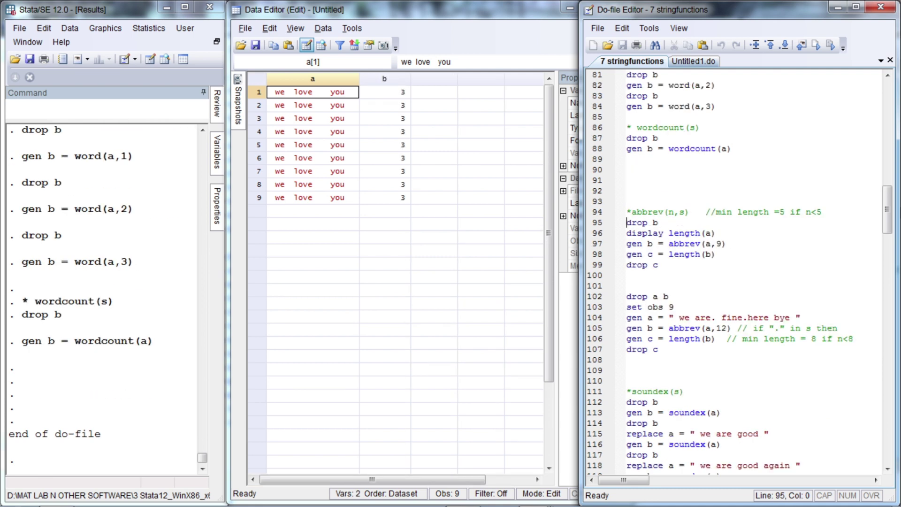
Drop b and display length(a), which shows 18
key(shift+End)
key(ctrl+d)
key(Home)
key(Down)
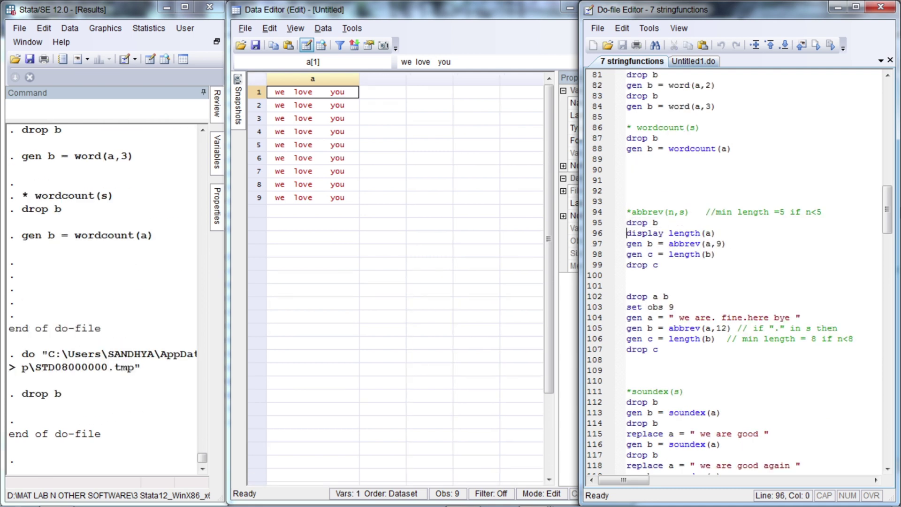
key(shift+End)
key(ctrl+d)
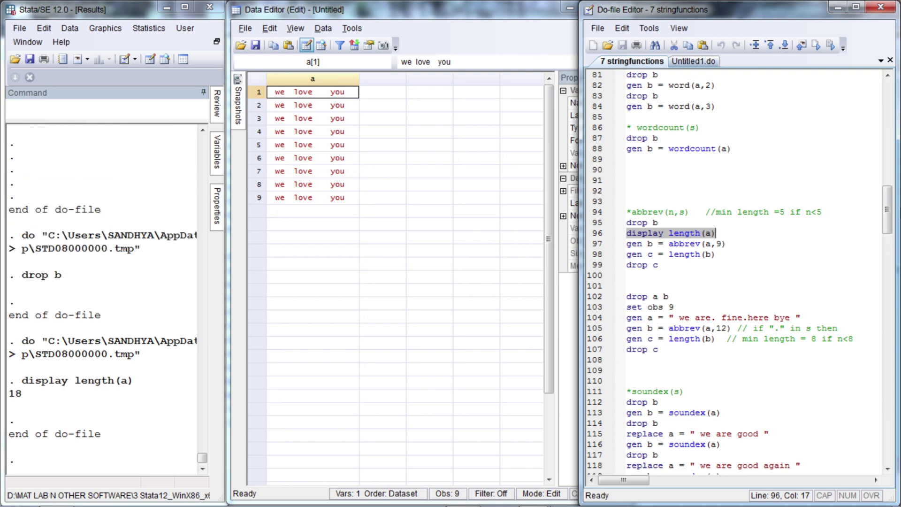
Generate b as abbrev(a,9), producing 'we lov~u'
key(Home)
key(Down)
key(shift+End)
key(ctrl+d)
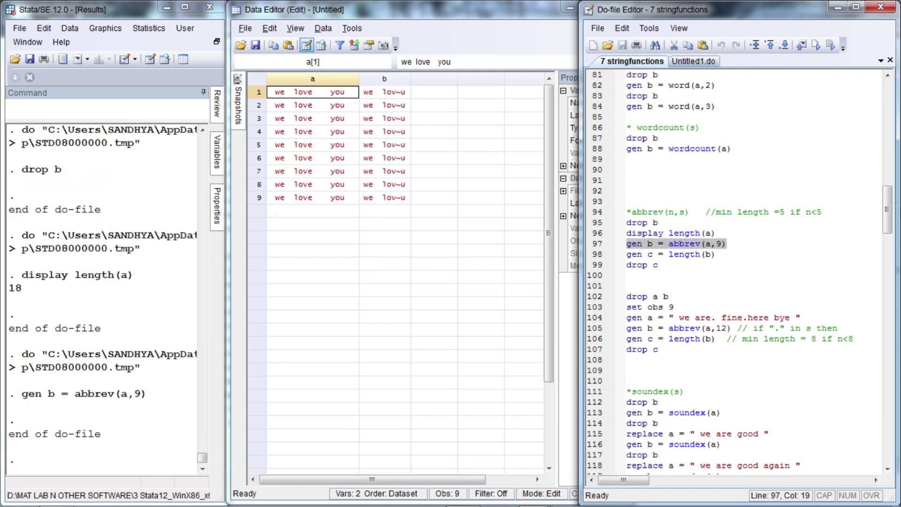
Select the length argument at the end of the abbrev(a,9) line for editing
key(Home)
key(Down)
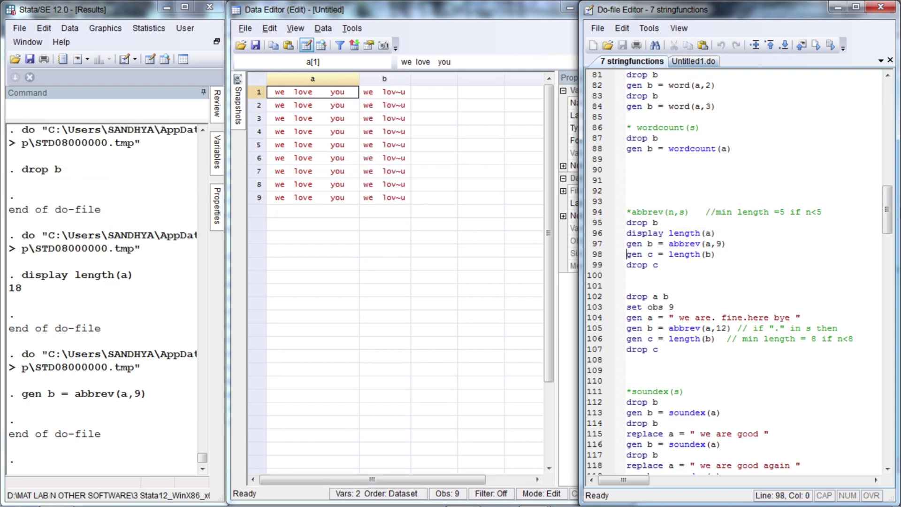
key(shift+End)
key(Home)
key(Up)
key(End)
key(shift+Left)
key(shift+Left)
Generate c as length(b), which equals 9
key(Down)
key(Home)
key(shift+End)
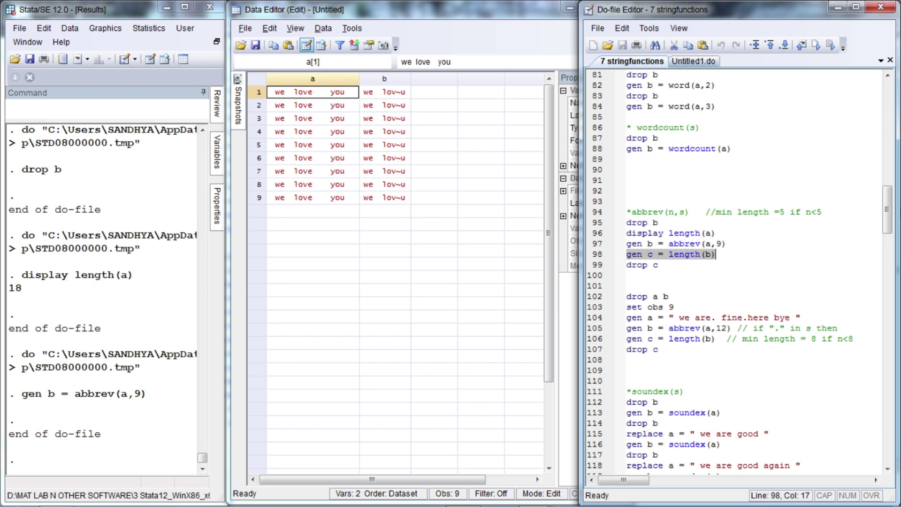
key(ctrl+d)
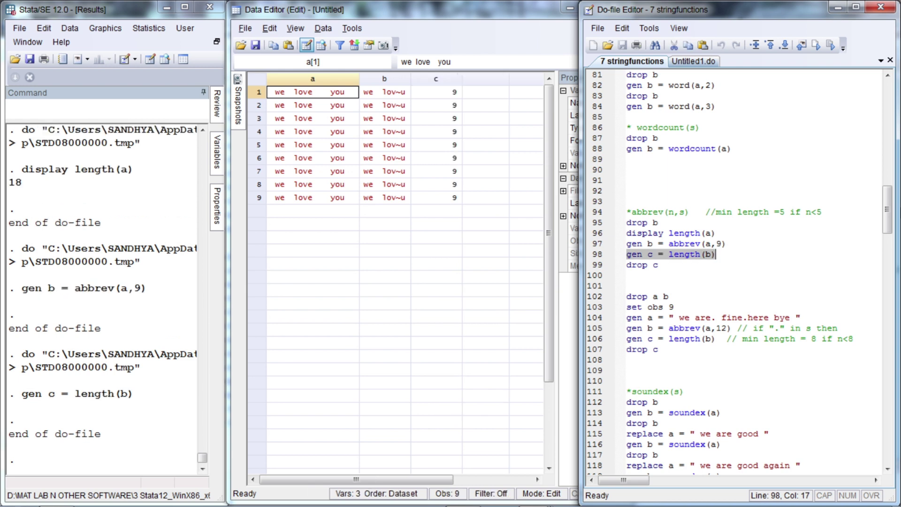
click(627, 234)
Change the abbreviation length in abbrev(a,9) to 3
key(Down)
key(End)
key(Left)
key(BackSpace)
text(3)
Run the drop c and drop b lines to clear both variables
key(Up)
key(Down)
key(Down)
key(Left)
key(Left)
key(Left)
key(Left)
key(Left)
key(Left)
key(Left)
key(Left)
key(Left)
key(Left)
key(Down)
key(Left)
key(Left)
key(Left)
key(shift+End)
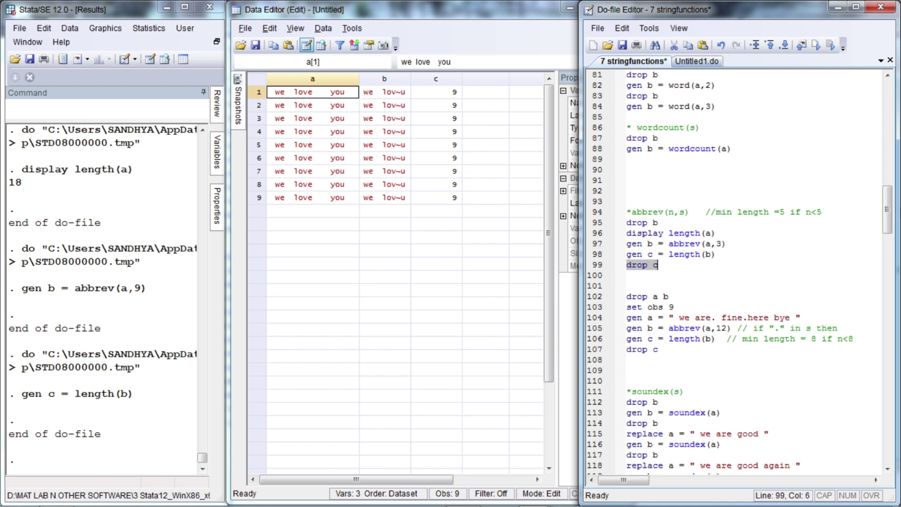
key(ctrl+d)
key(Left)
key(Up)
key(Up)
key(Up)
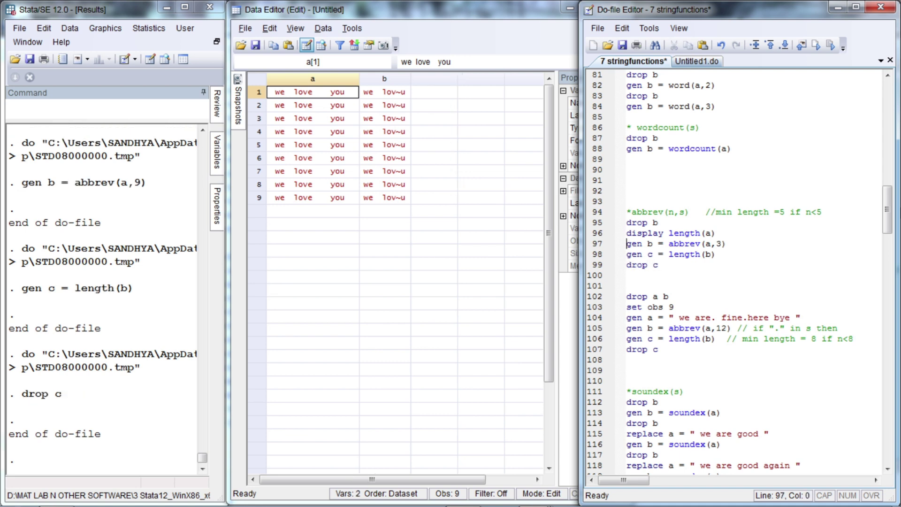
key(shift+Up)
key(ctrl+d)
Regenerate b as abbrev(a,3) and c as the length of b
key(Down)
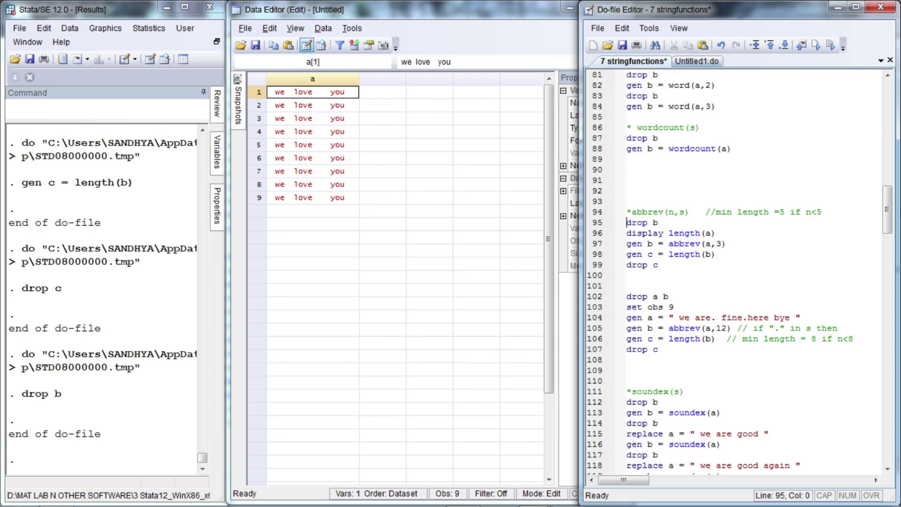
key(Down)
key(shift+End)
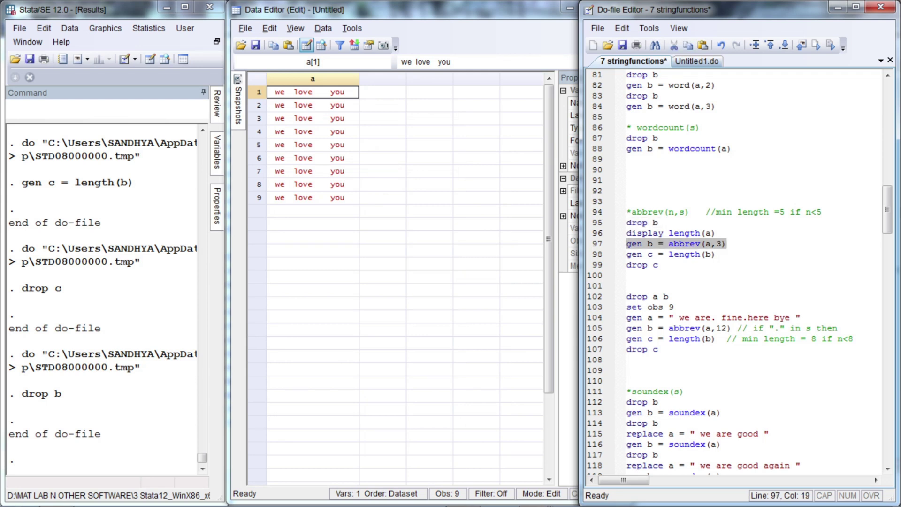
key(ctrl+d)
key(Left)
key(Down)
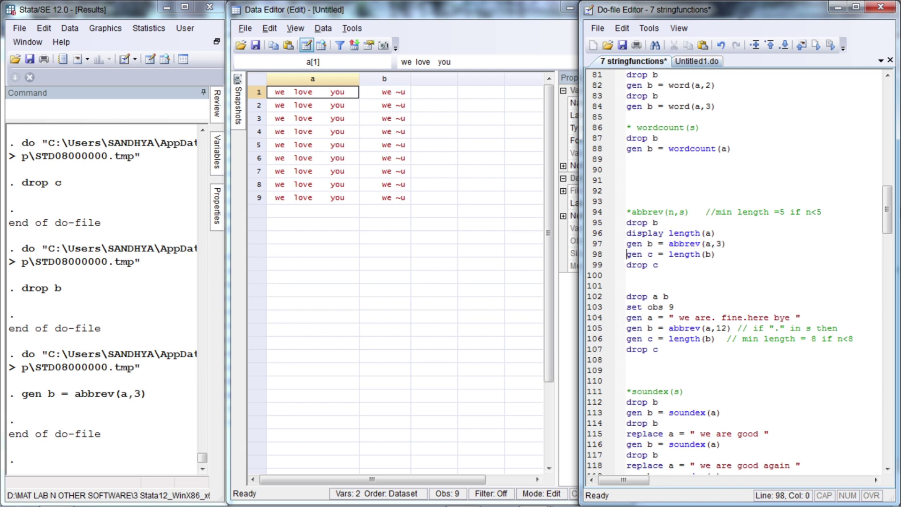
key(shift+End)
key(ctrl+d)
Drop a and b, set obs 9, and recreate a as "we are. fine.here bye"
key(Down)
key(Down)
key(Down)
key(Down)
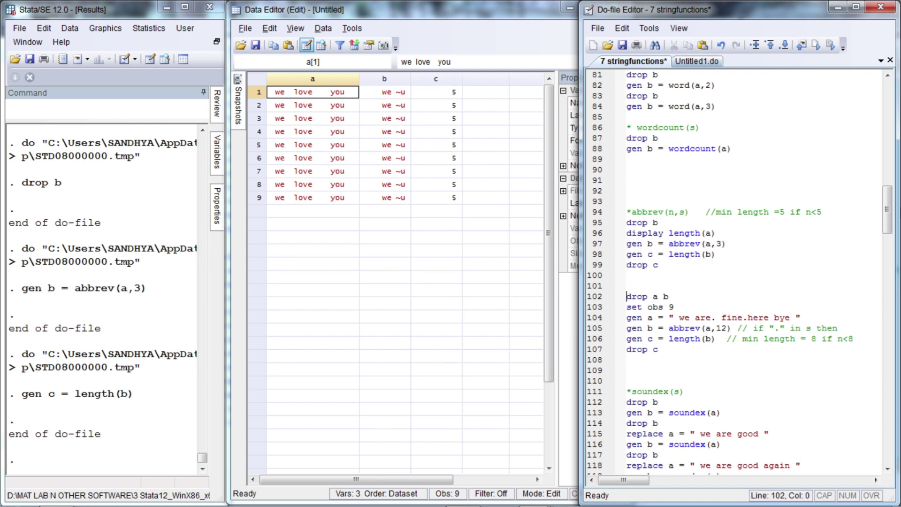
key(shift+End)
key(ctrl+d)
key(Left)
key(Down)
key(shift+End)
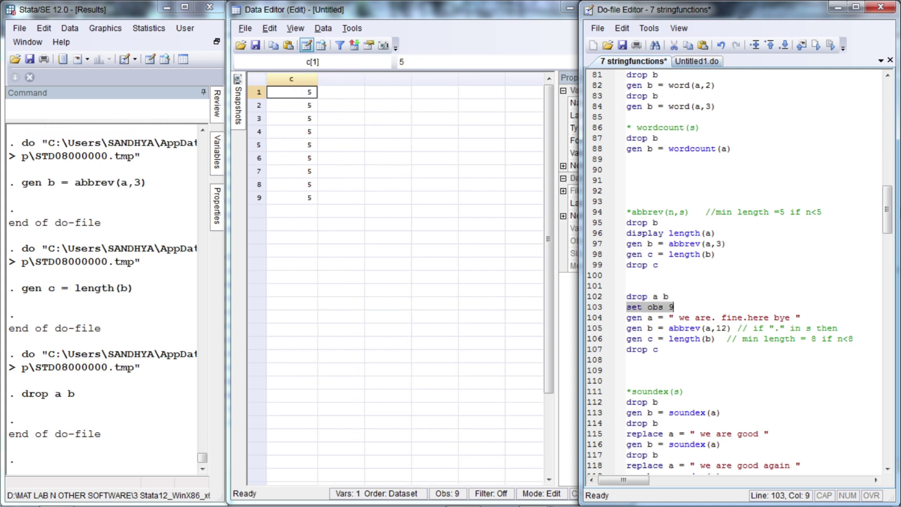
key(ctrl+d)
key(Left)
key(Down)
key(shift+End)
key(ctrl+d)
Generate b = abbrev(a,12), giving "we are. fi~e", and c as its length 12
click(713, 317)
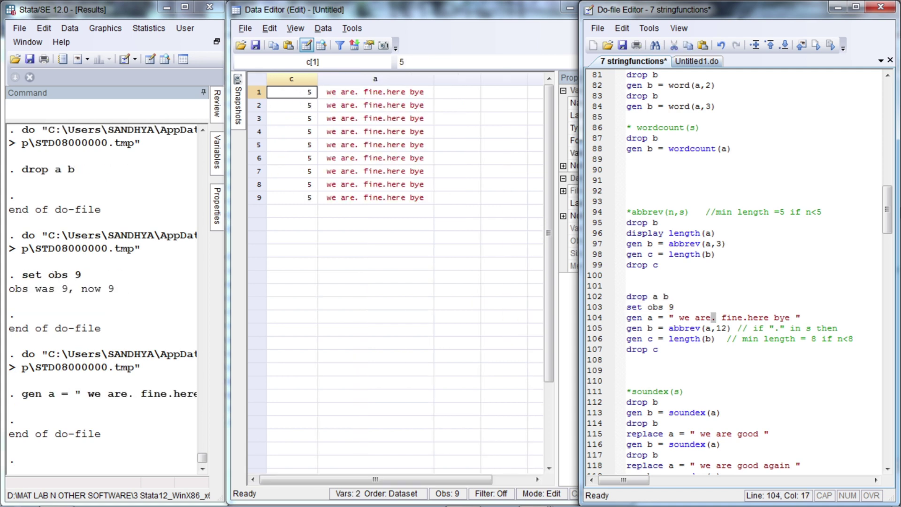
key(Home)
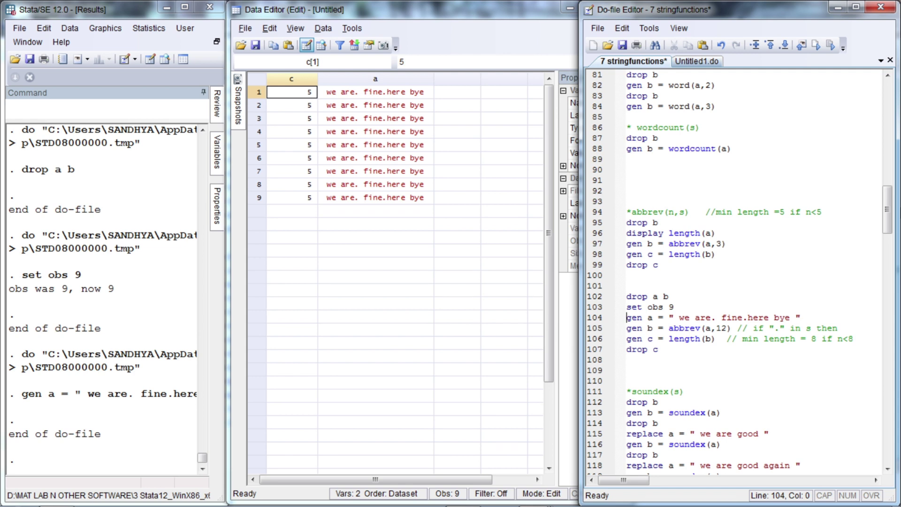
key(Down)
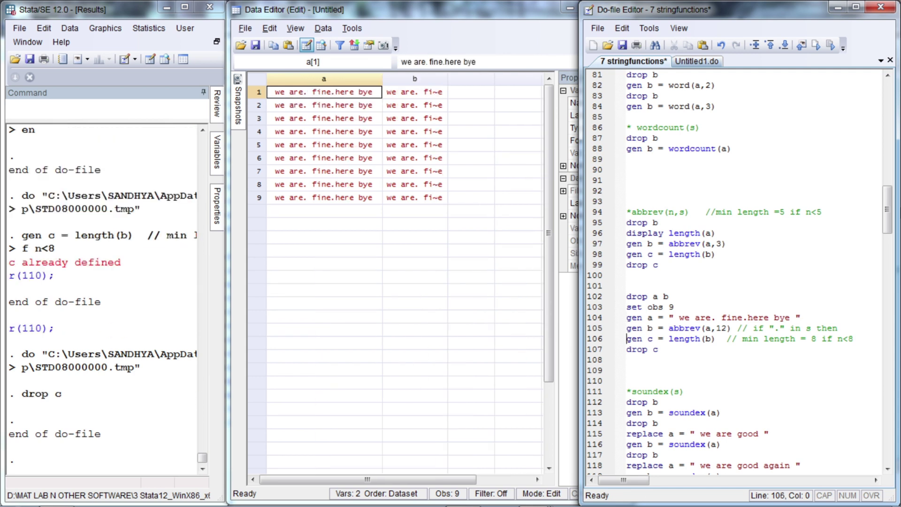
key(shift+End)
key(ctrl+d)
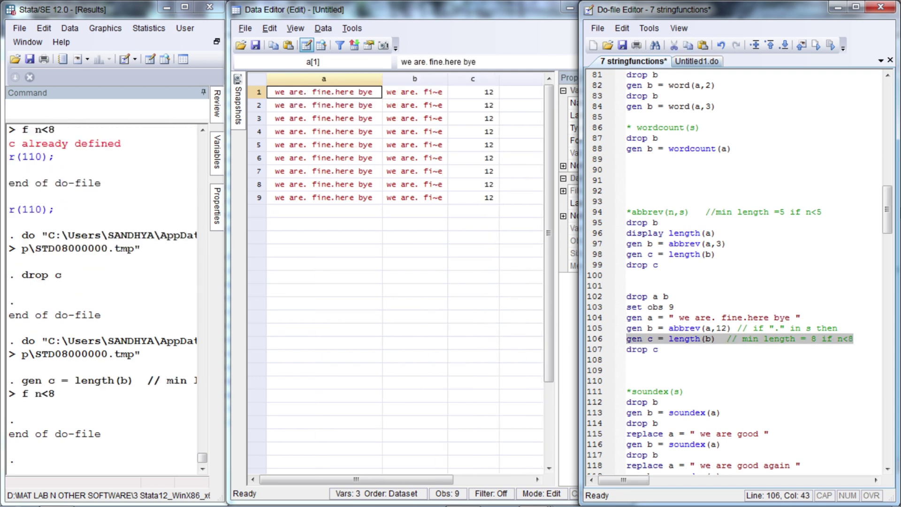
Select the length 12 in the abbrev(a,12) line for replacement
key(Home)
key(Up)
key(Up)
key(Right)
key(Right)
key(Right)
key(Right)
key(Right)
key(Right)
key(Right)
key(Right)
key(Right)
key(Right)
key(Right)
key(Right)
key(Right)
key(Right)
key(Right)
key(Right)
key(Right)
key(Right)
key(Right)
key(Down)
key(shift+Left)
key(shift+Left)
Change the abbreviation length to 5 and run drop c
text(5)
key(Down)
key(Up)
key(Up)
key(Down)
key(Down)
key(Down)
key(Home)
key(shift+End)
key(ctrl+d)
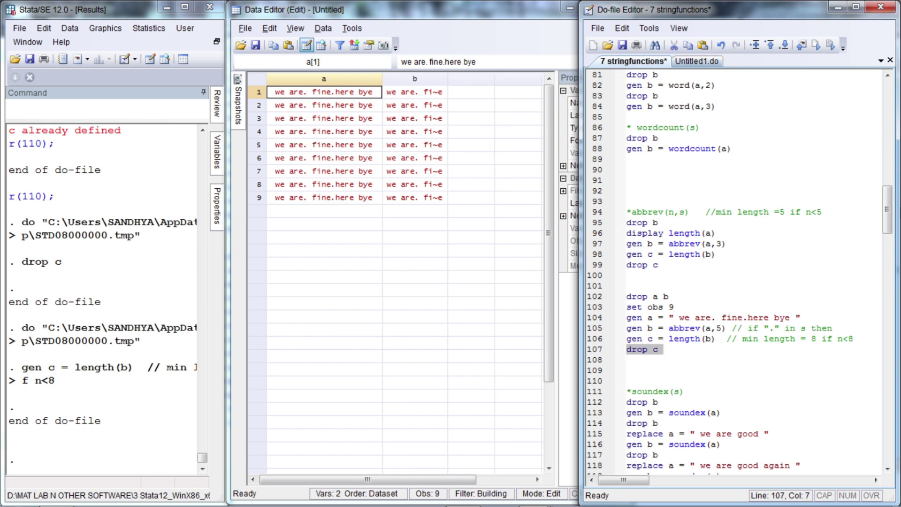
Rerun the setup so b = abbrev(a,5) reads "w.. fi~e" and c = length(b) is 8
key(Left)
key(Up)
key(Up)
key(Up)
key(Up)
key(Up)
key(shift+Down)
key(shift+Down)
key(shift+Down)
key(ctrl+d)
key(Home)
key(shift+End)
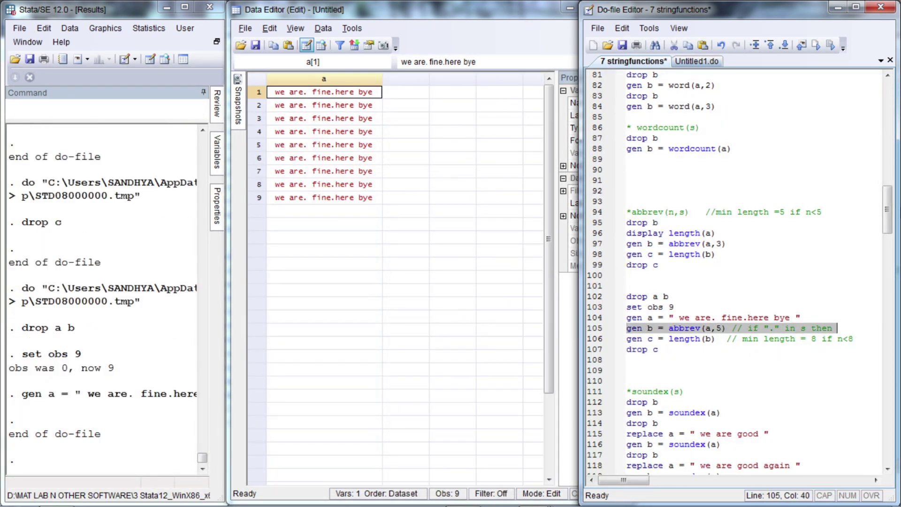
key(ctrl+d)
key(Right)
key(shift+End)
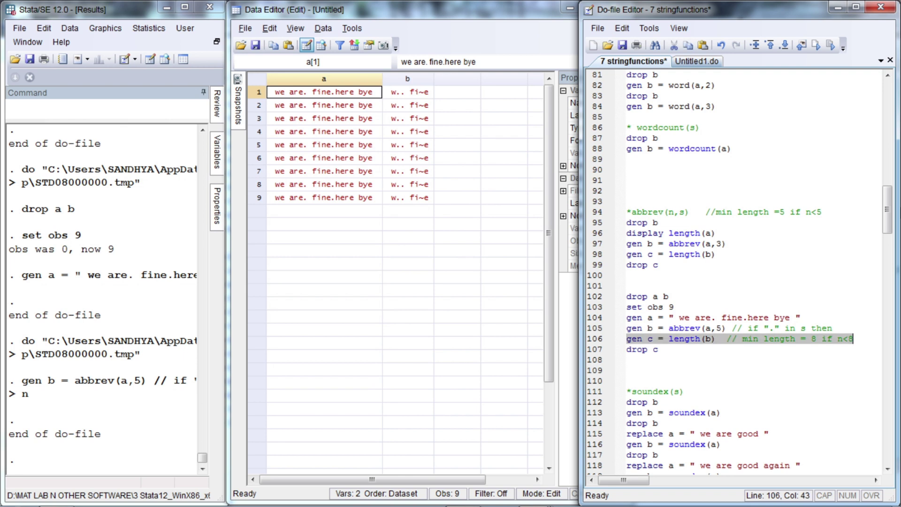
key(ctrl+d)
Drop c and select the drop b line of the soundex example
key(Right)
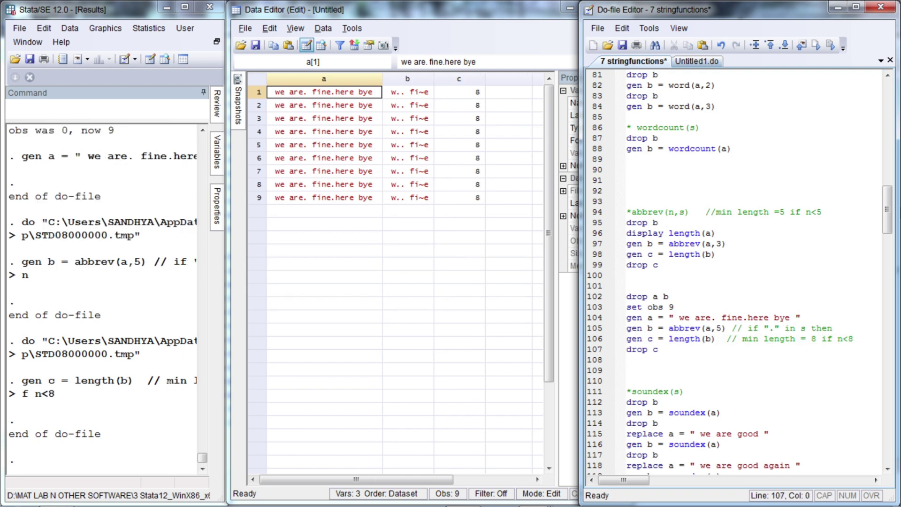
key(shift+Down)
key(shift+Down)
key(shift+Down)
key(shift+Down)
key(ctrl+d)
key(Down)
key(shift+End)
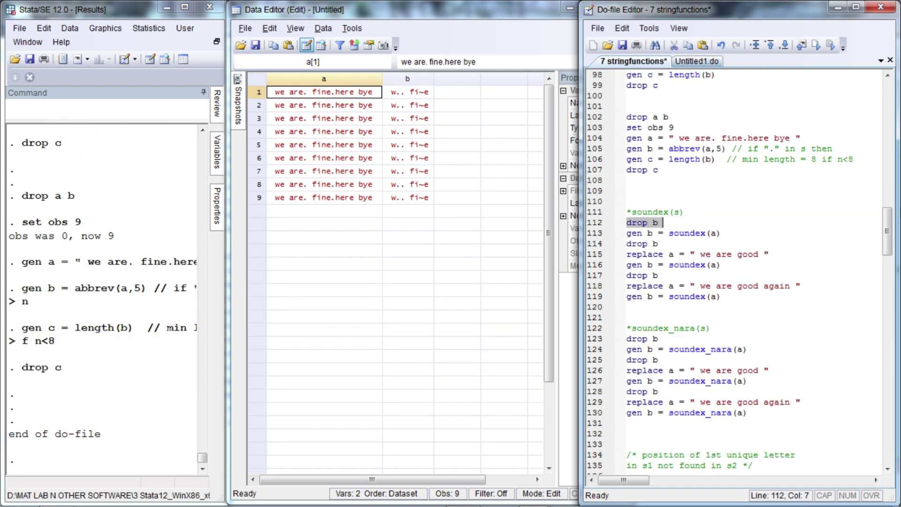
Drop b and generate b = soundex(a), giving W615 for the original sentence
key(ctrl+d)
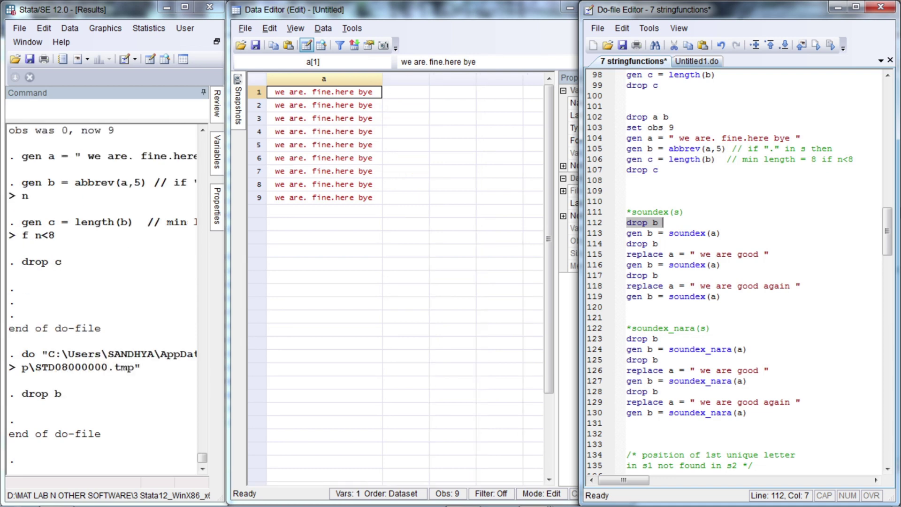
key(Home)
key(Down)
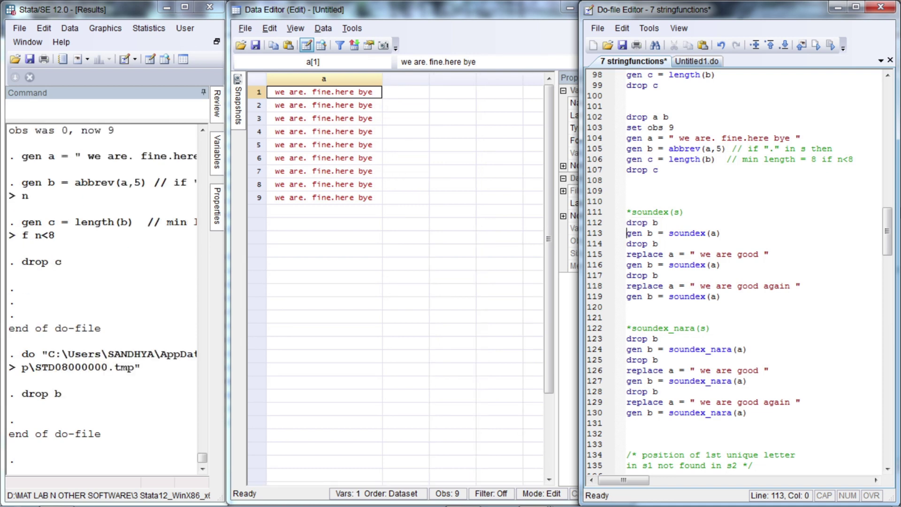
key(shift+End)
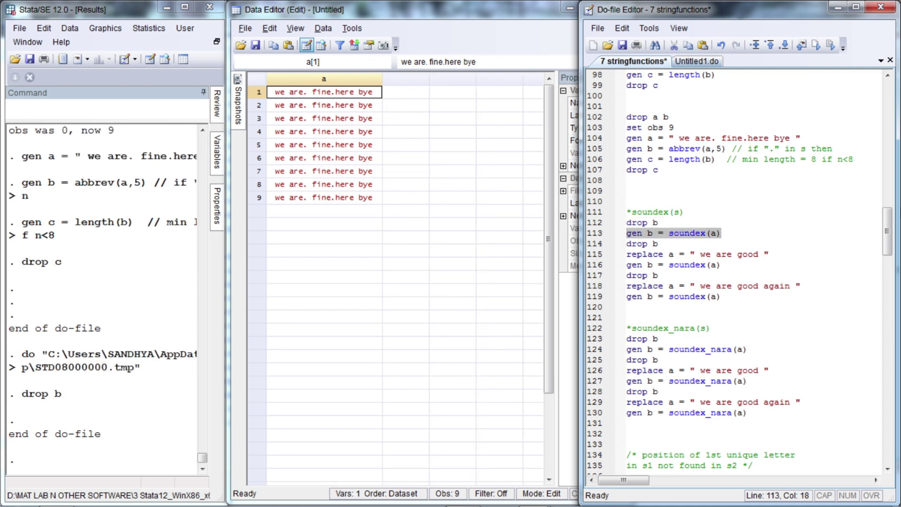
key(ctrl+d)
Drop b, replace a with "we are good", and regenerate soundex b as W623
key(Home)
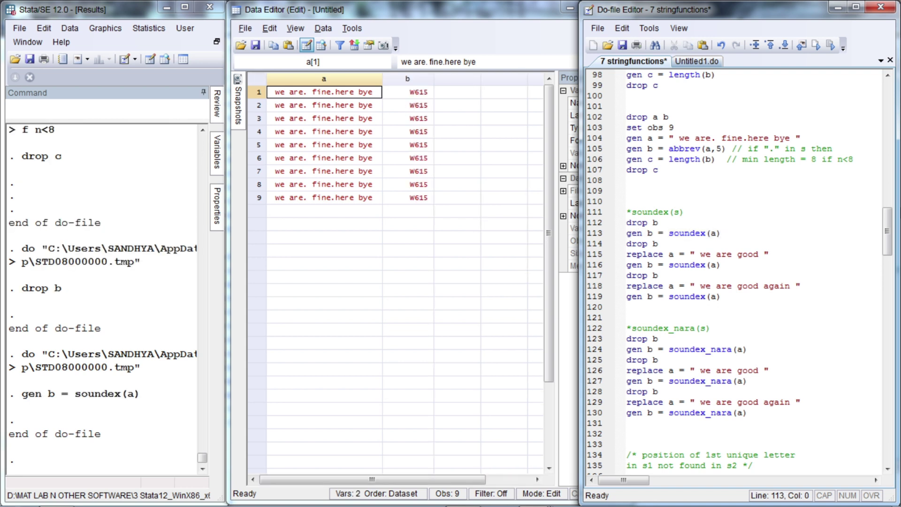
click(628, 244)
key(shift+End)
key(ctrl+d)
key(Home)
key(Down)
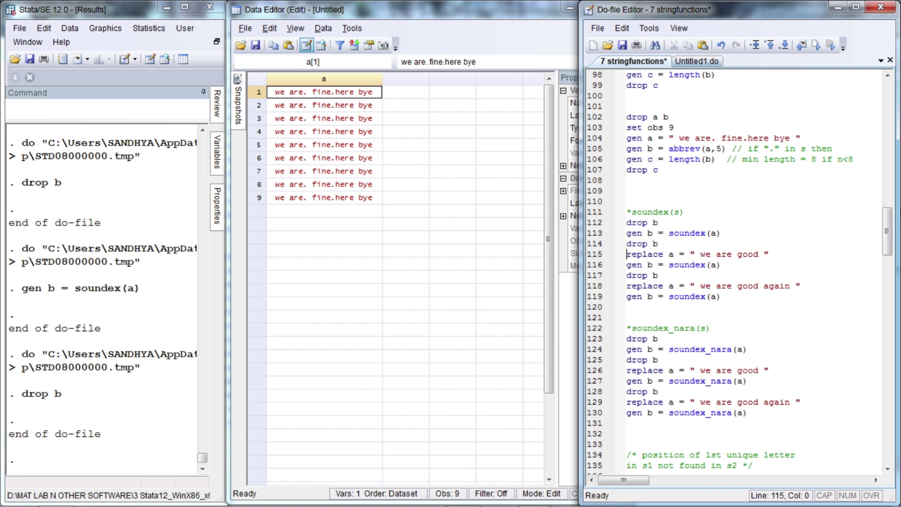
key(shift+End)
key(ctrl+d)
key(Home)
key(Down)
key(shift+End)
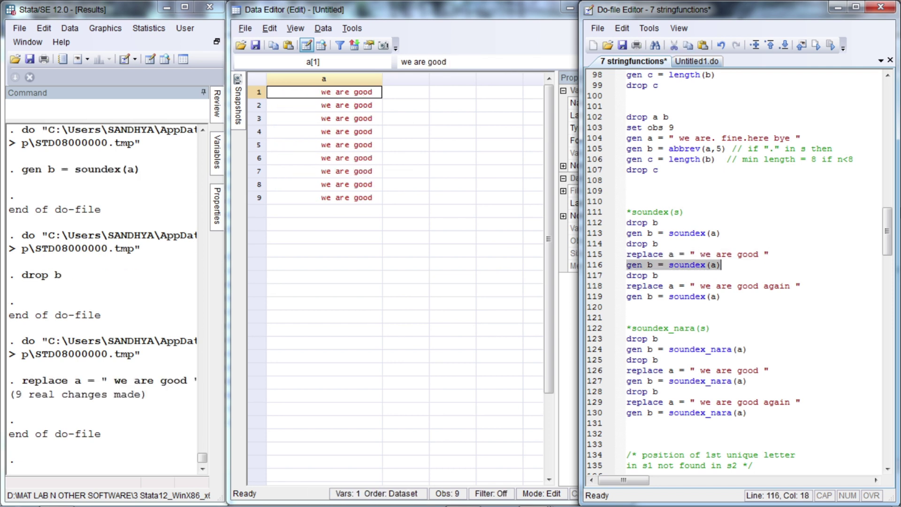
key(ctrl+d)
Drop b, replace a with "we are good again", and regenerate soundex b as W623
key(Home)
key(Down)
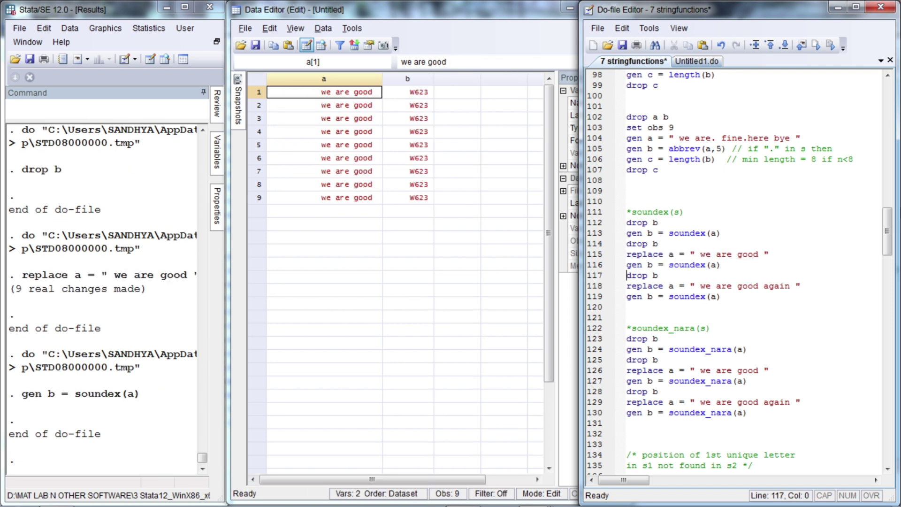
key(shift+End)
key(ctrl+d)
key(Home)
key(Down)
key(shift+End)
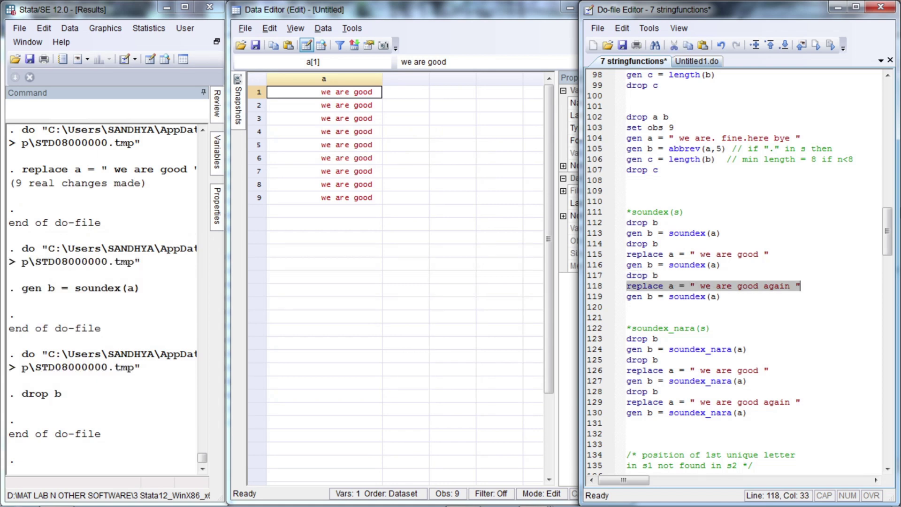
key(ctrl+d)
key(Home)
key(Down)
key(shift+End)
key(ctrl+d)
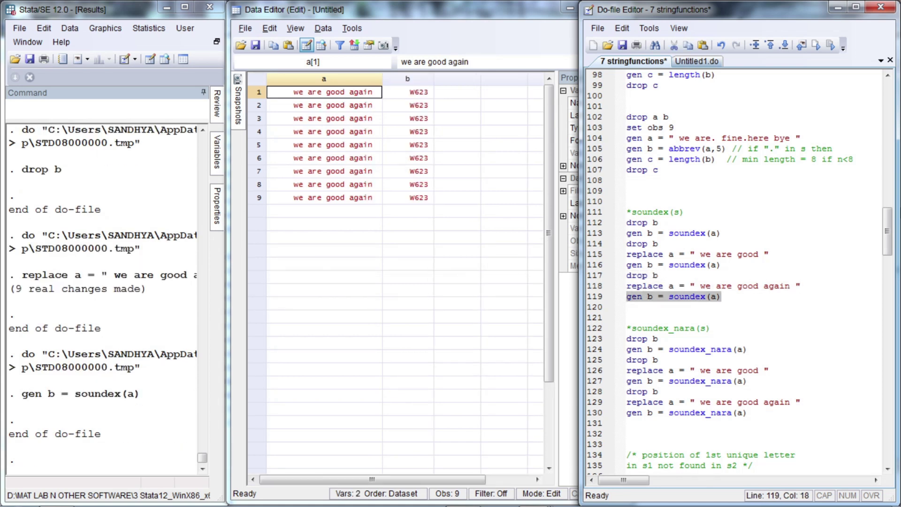
key(Home)
key(Down)
key(Down)
key(Down)
key(Down)
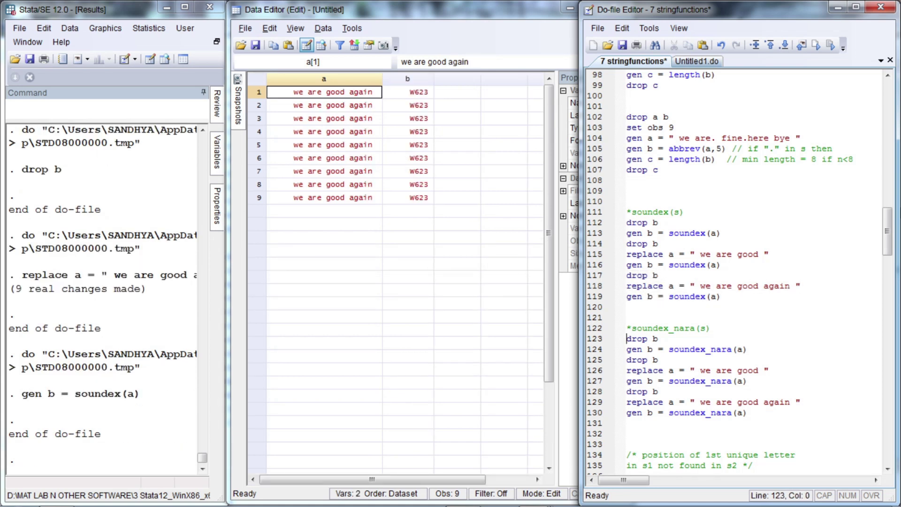
Drop b and generate b = soundex_nara(a)
key(shift+End)
key(ctrl+d)
key(Home)
key(Down)
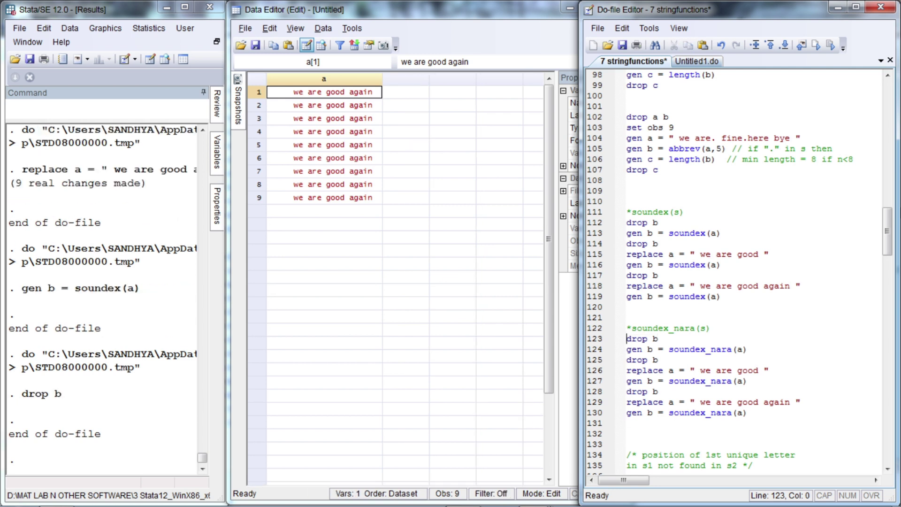
key(shift+End)
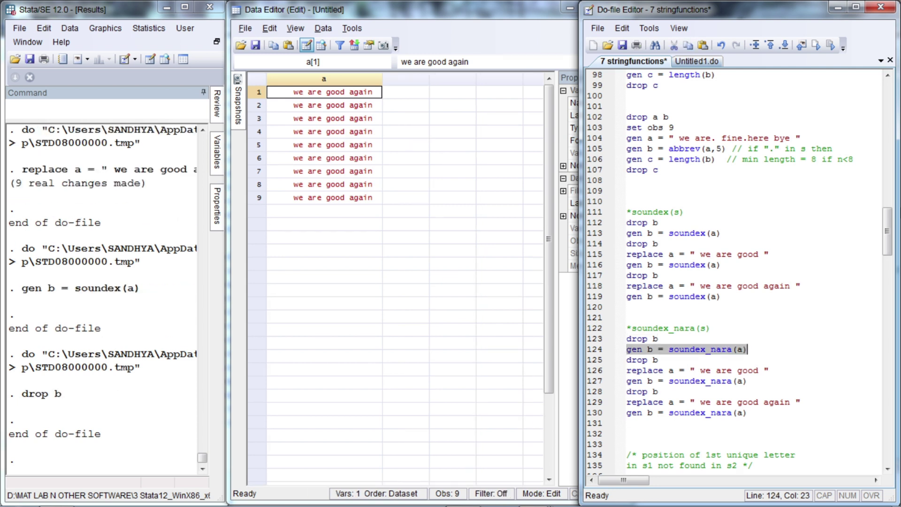
key(ctrl+d)
Drop b, replace a with "we are good", and rerun soundex_nara into b
key(Home)
key(Down)
key(shift+End)
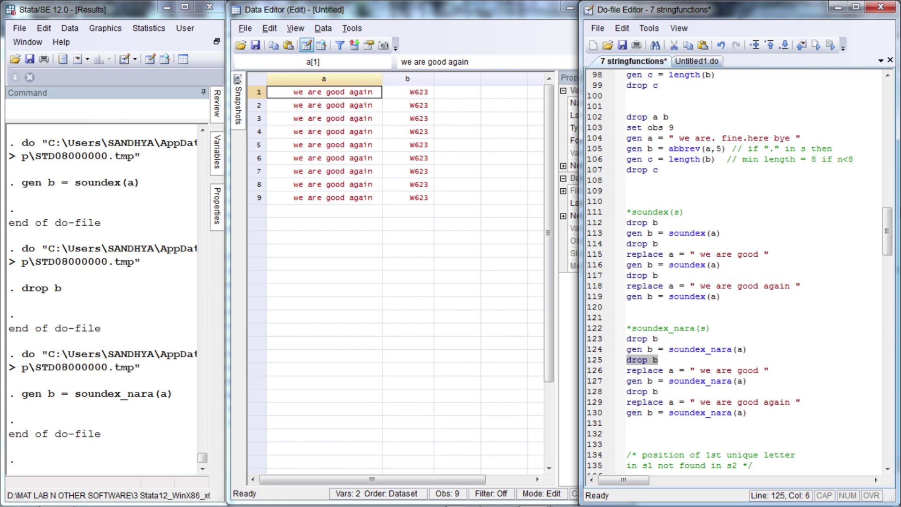
key(ctrl+d)
key(Home)
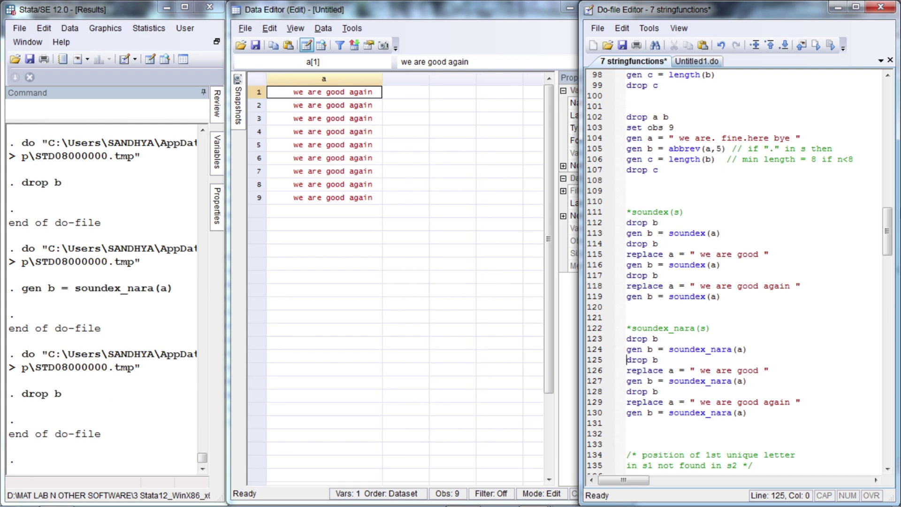
key(Down)
key(shift+End)
key(ctrl+d)
key(Home)
key(Down)
key(shift+End)
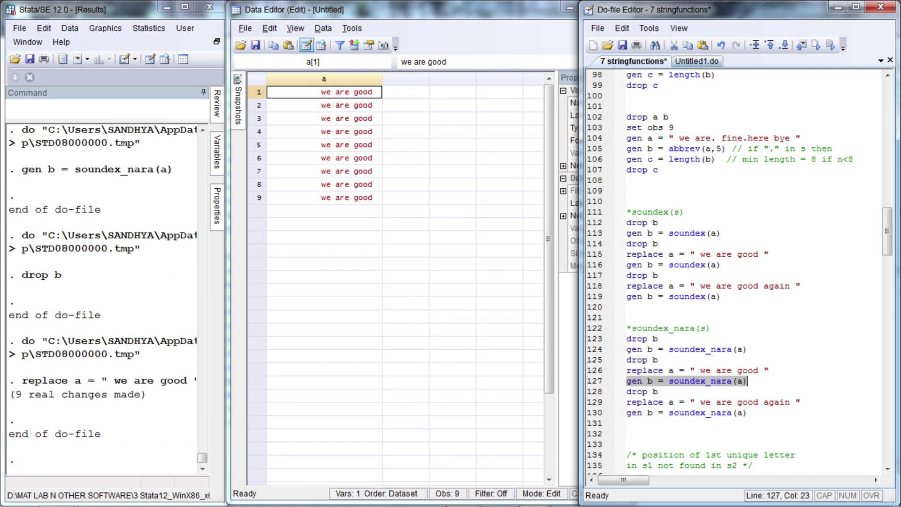
key(ctrl+d)
Drop b, replace a with "we are good again", and rerun soundex_nara, giving W623
key(Home)
key(Down)
key(shift+End)
key(ctrl+d)
key(Home)
key(Down)
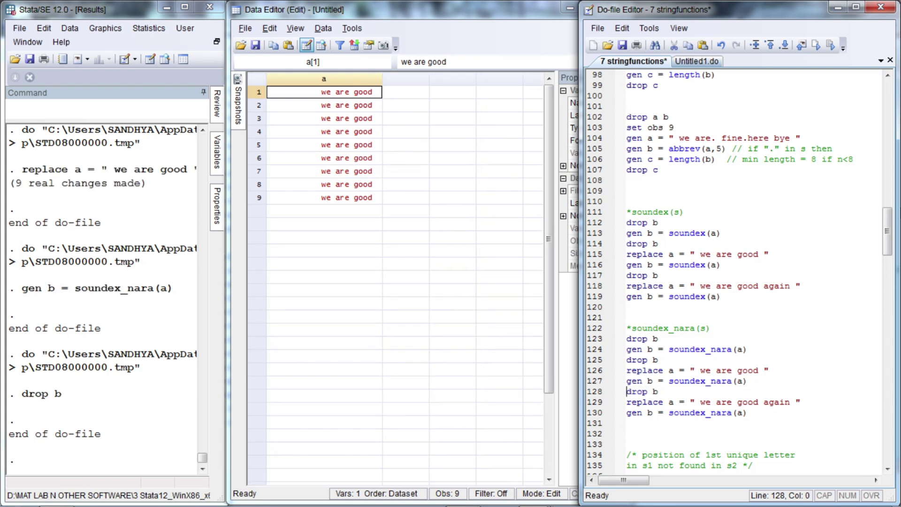
key(shift+End)
key(ctrl+d)
key(Home)
key(Down)
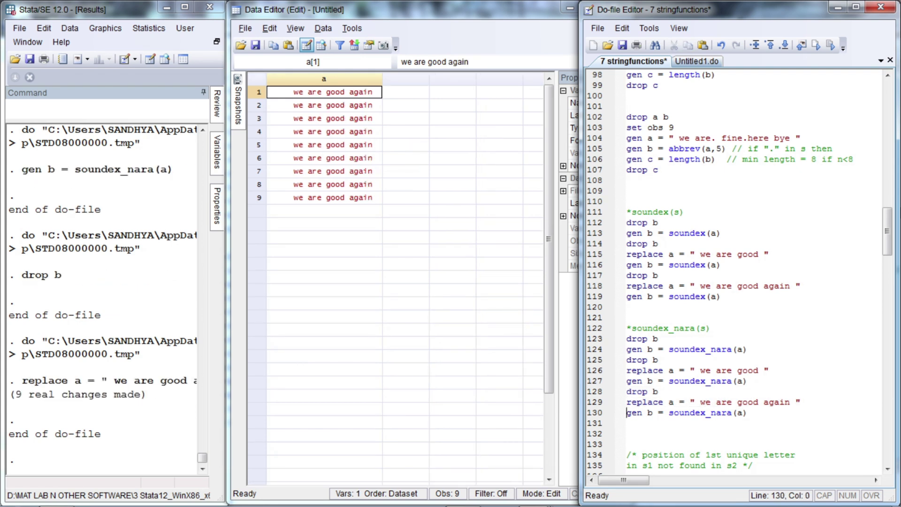
key(shift+End)
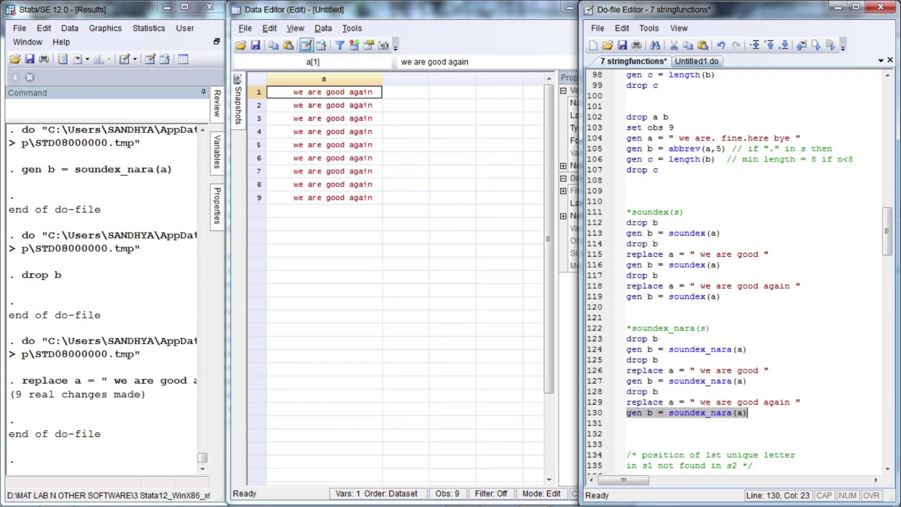
key(ctrl+d)
key(Home)
key(Down)
key(Down)
key(Down)
key(Down)
key(Down)
key(Down)
key(Down)
key(Down)
key(Down)
key(Down)
key(Down)
key(Down)
key(Down)
key(Down)
key(Down)
key(Down)
key(Down)
key(Down)
key(Down)
key(Down)
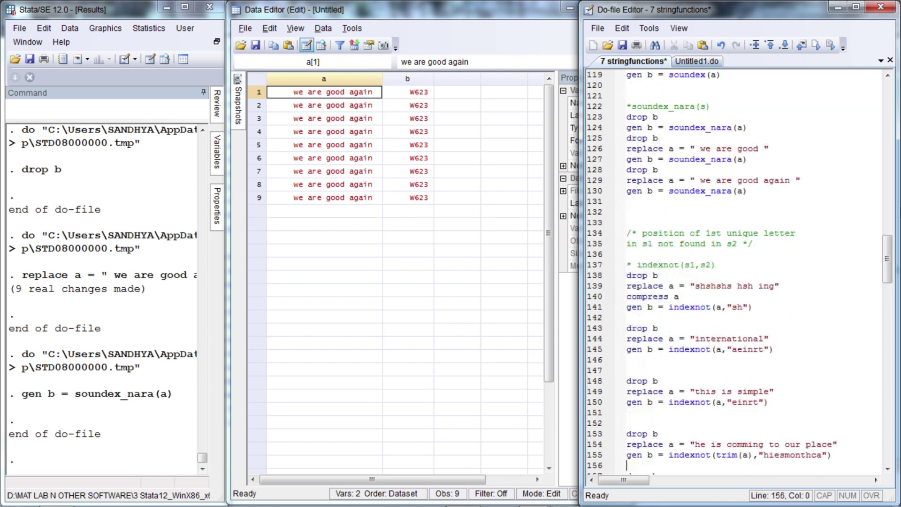
Run line 138, drop b, to remove variable b
scroll(732, 273, down, 2)
click(627, 149)
click(628, 212)
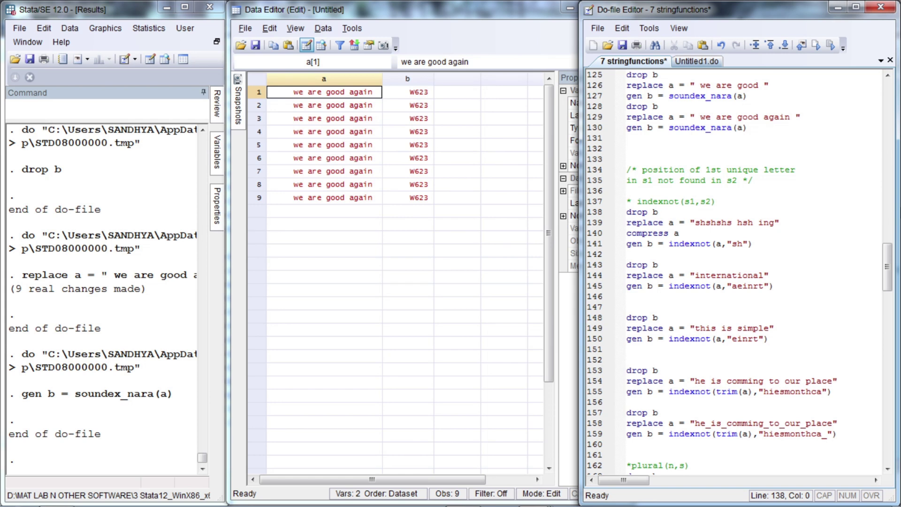
key(shift+End)
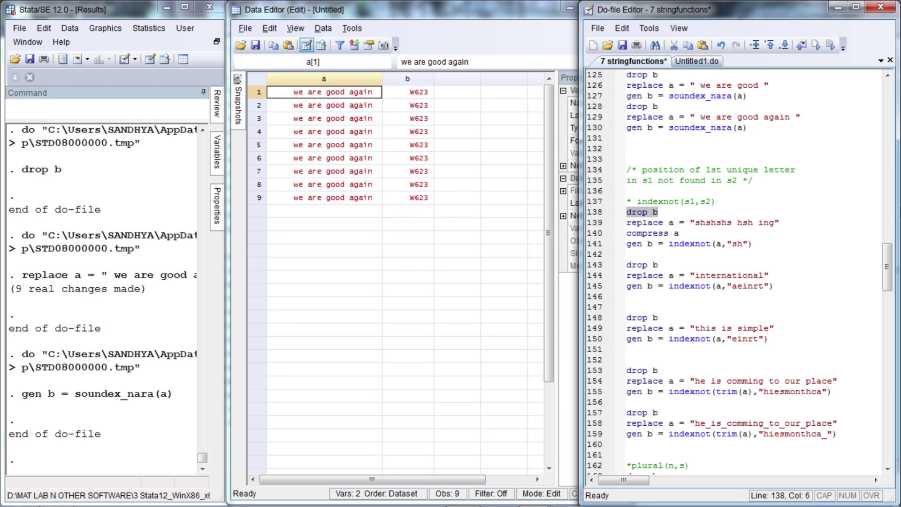
key(ctrl+d)
Run line 139 to replace a with "shshshs hsh ing"
key(Home)
key(Down)
key(shift+End)
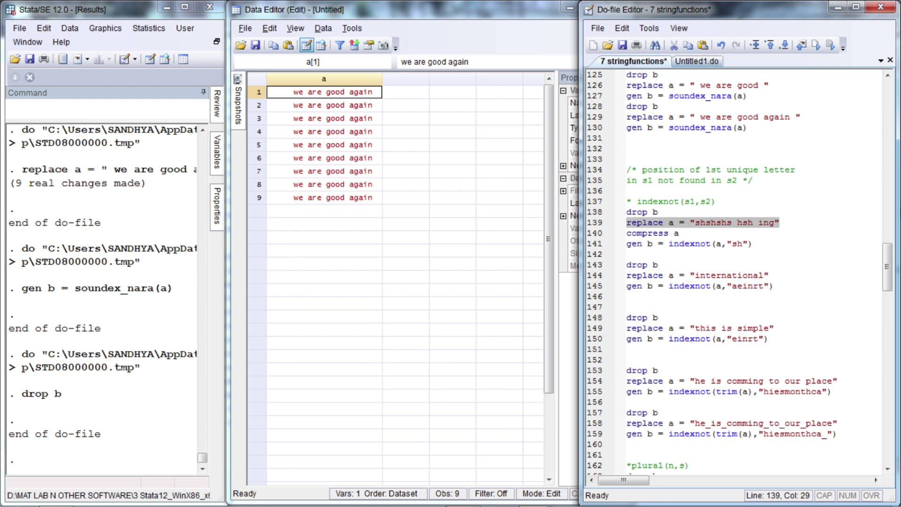
key(ctrl+d)
Run line 140, compress a, shrinking a from str23 to str15
key(Home)
key(Down)
key(shift+End)
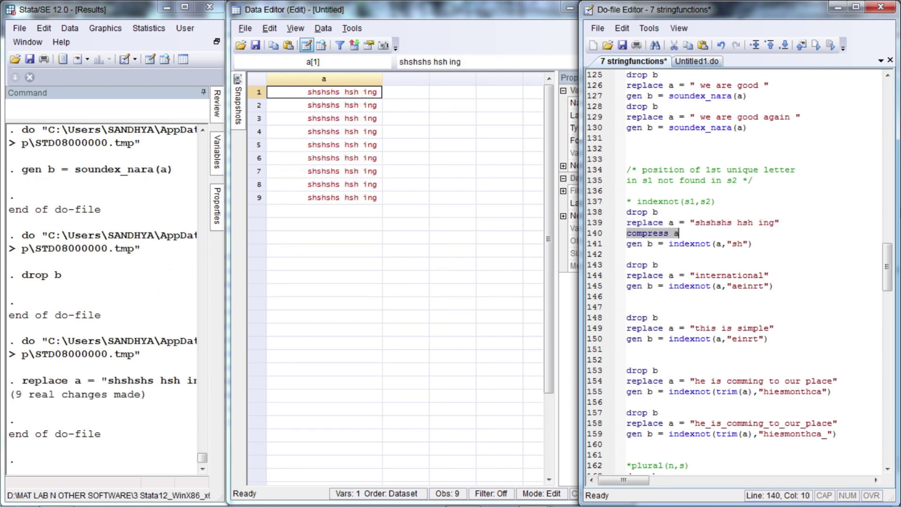
key(ctrl+d)
key(Home)
key(Down)
Point out indexnot's a and "sh" arguments and the shshshs string on line 139
click(721, 243)
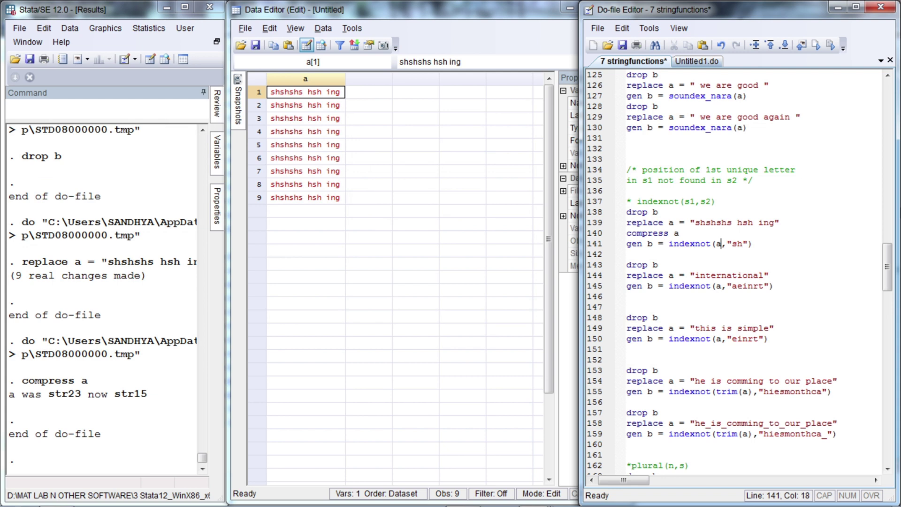
click(722, 245)
key(Right)
key(Right)
key(shift+Right)
key(shift+Right)
key(Left)
key(Up)
click(659, 212)
key(Right)
key(Right)
key(Right)
key(Right)
key(Right)
key(Right)
key(Right)
key(Right)
key(Right)
key(Right)
key(Right)
key(Right)
key(Right)
key(Left)
key(Left)
key(Left)
key(Left)
key(Left)
key(Left)
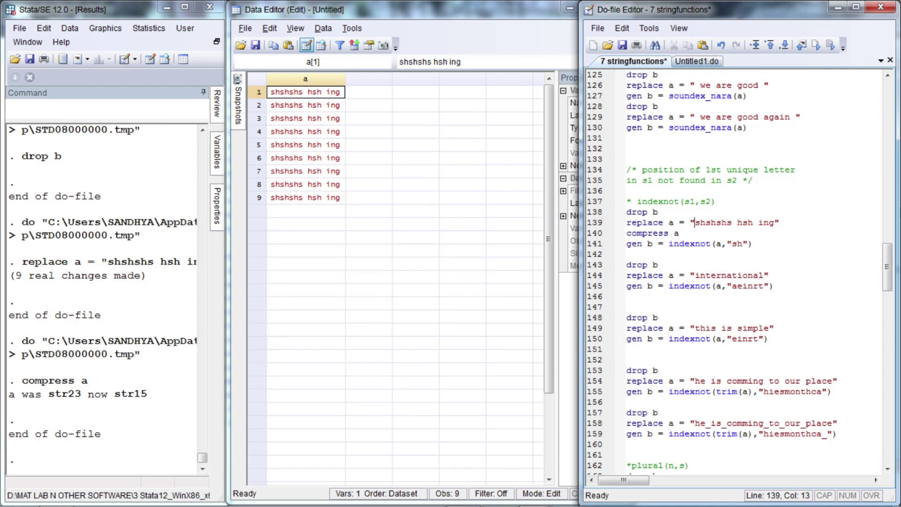